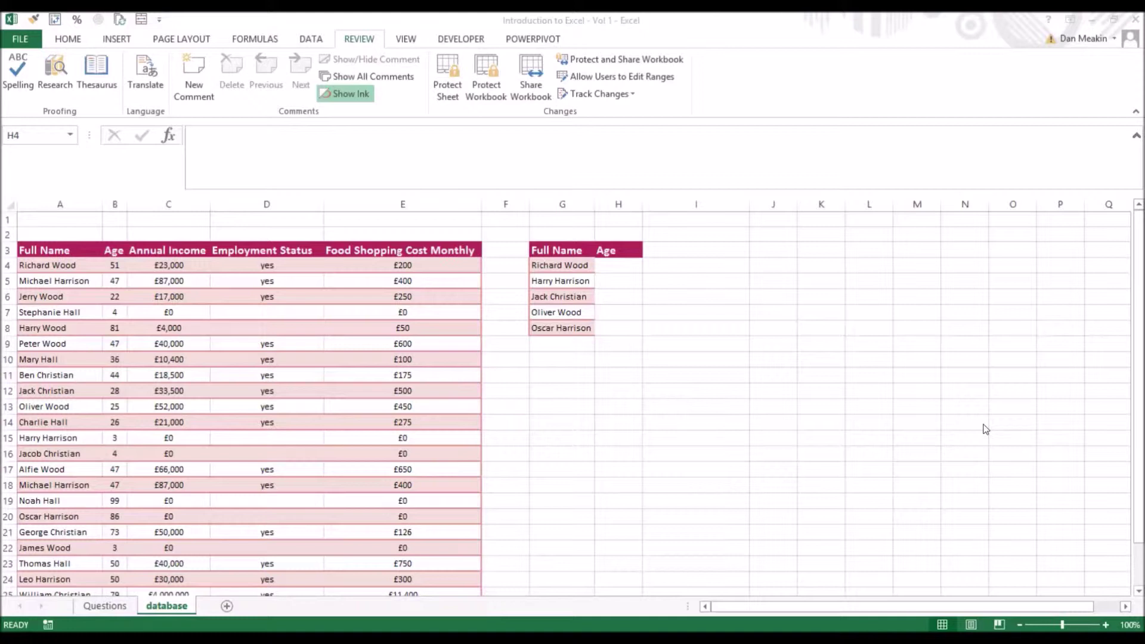
Enter =INDEX($A$3:$E$27,2,2) in H4 to return the first listed person's age from the table
click(622, 266)
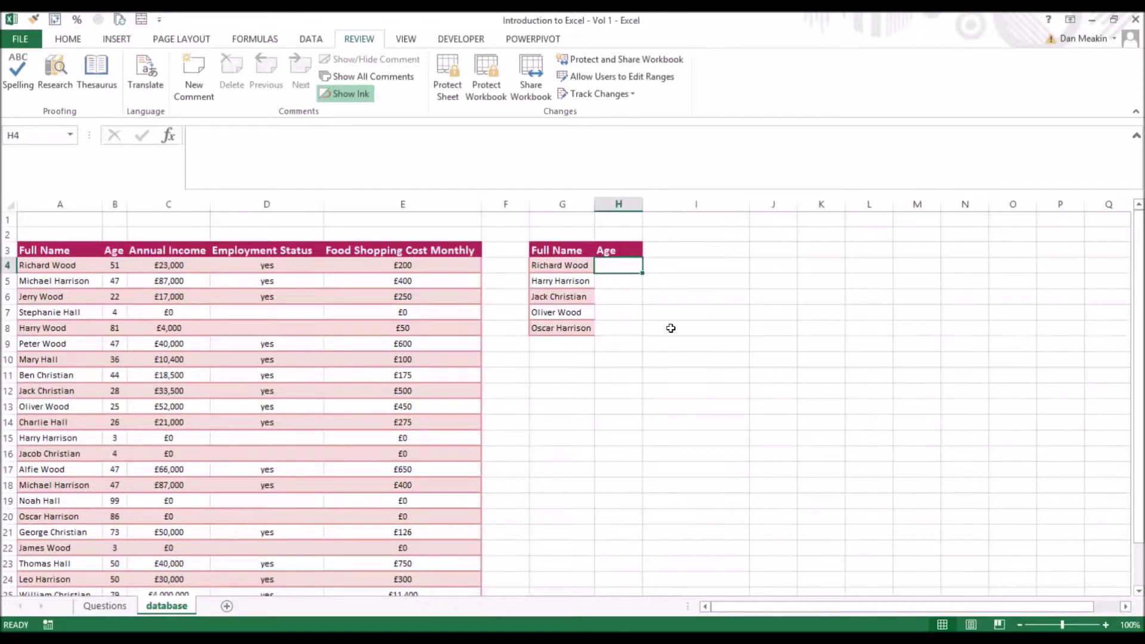
text(=inde)
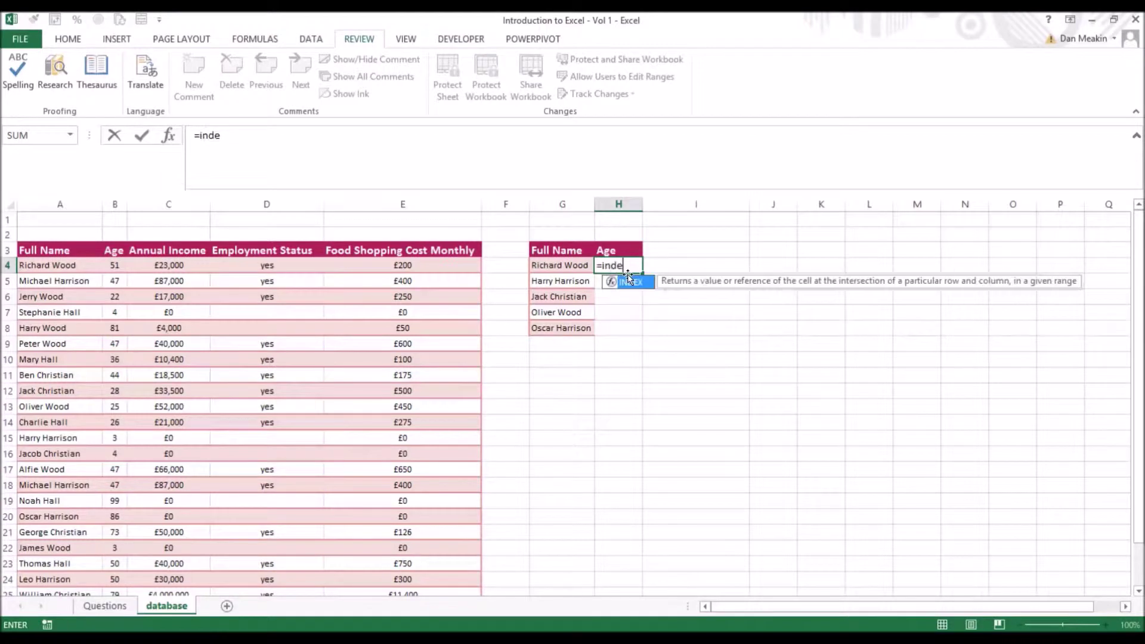
text(x()
key(BackSpace)
text(()
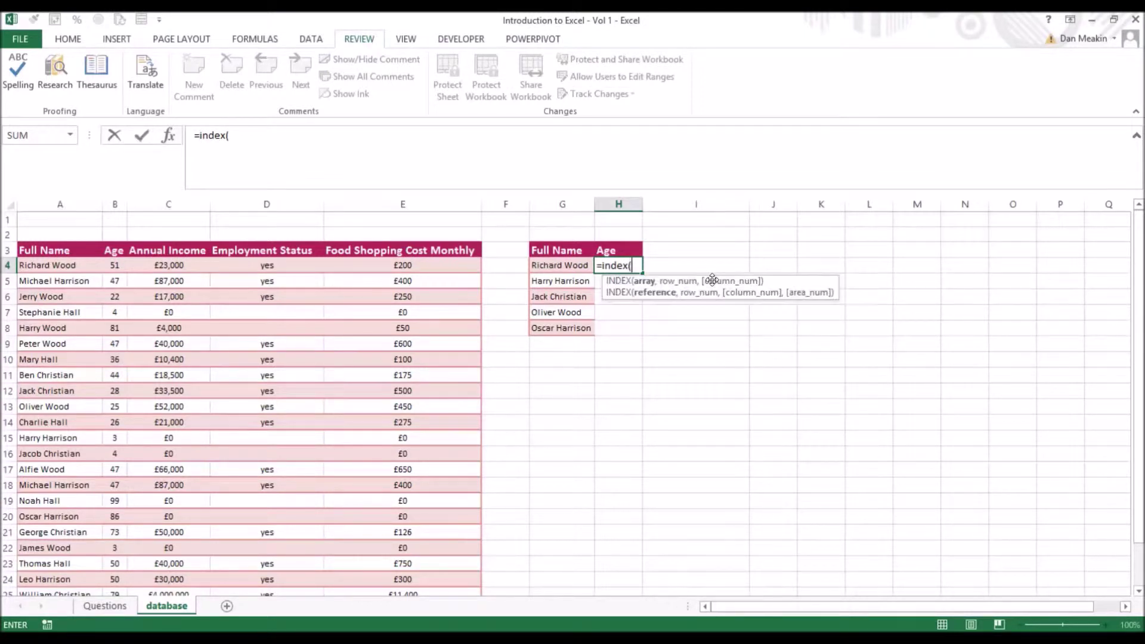
drag(70, 250, 434, 568)
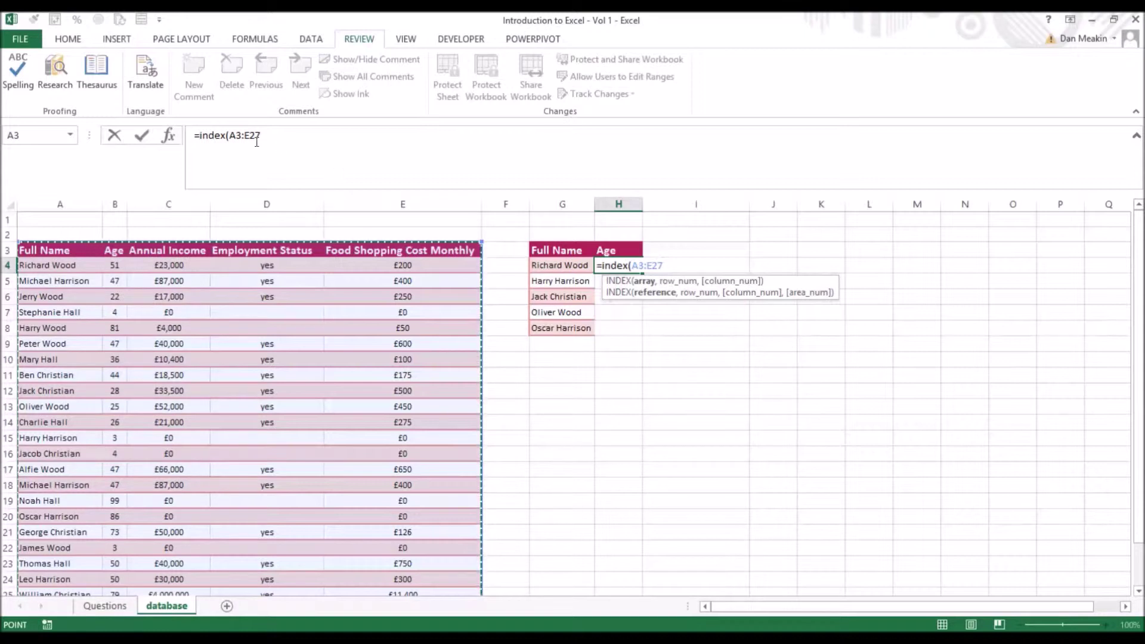
key(F4)
text(,)
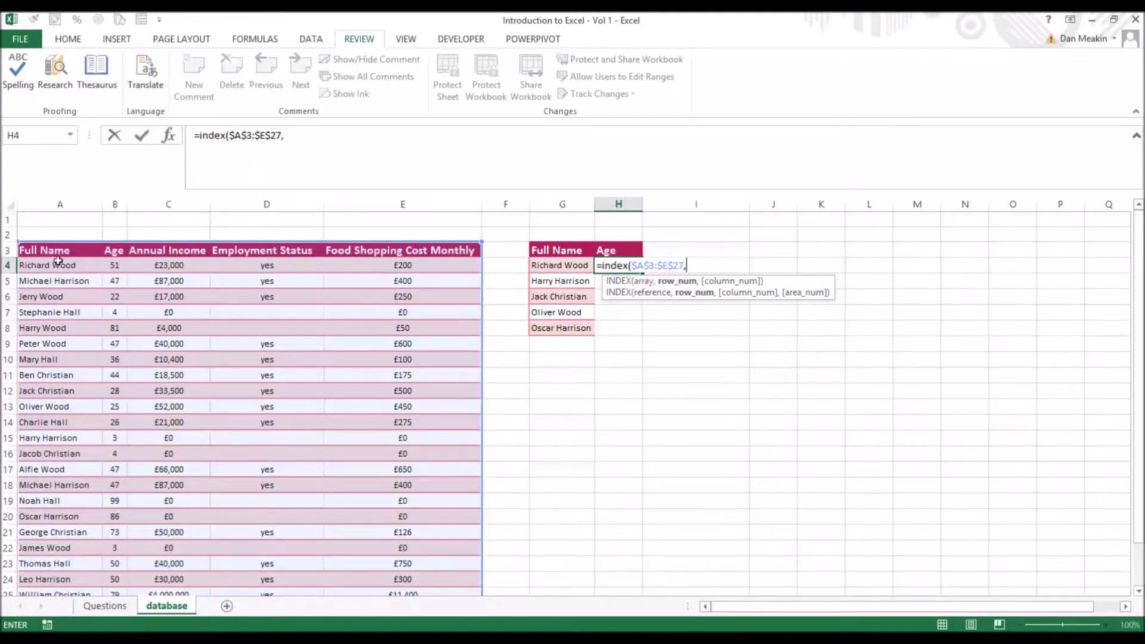
text(2,2)
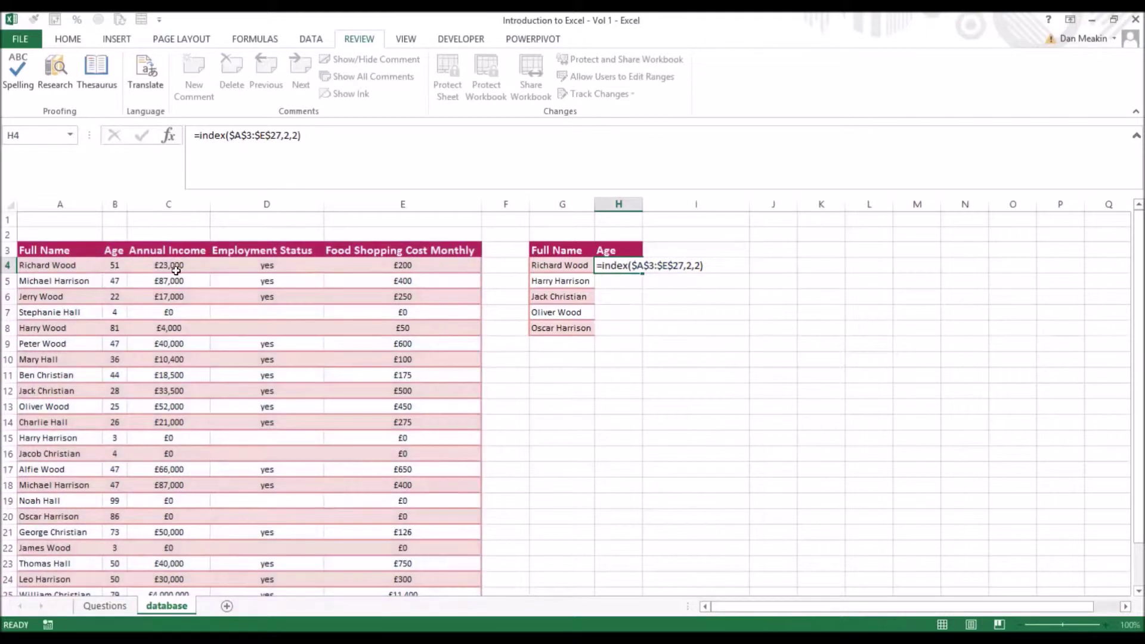
key(Return)
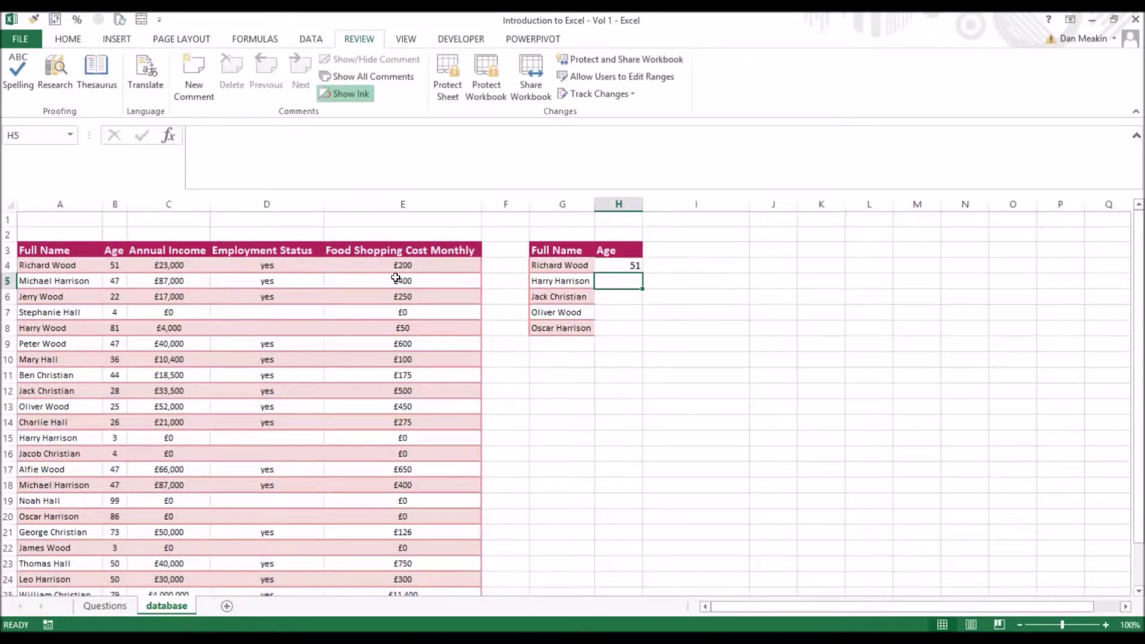
Fill the INDEX formula from H4 down to H8
click(605, 267)
drag(641, 272, 635, 337)
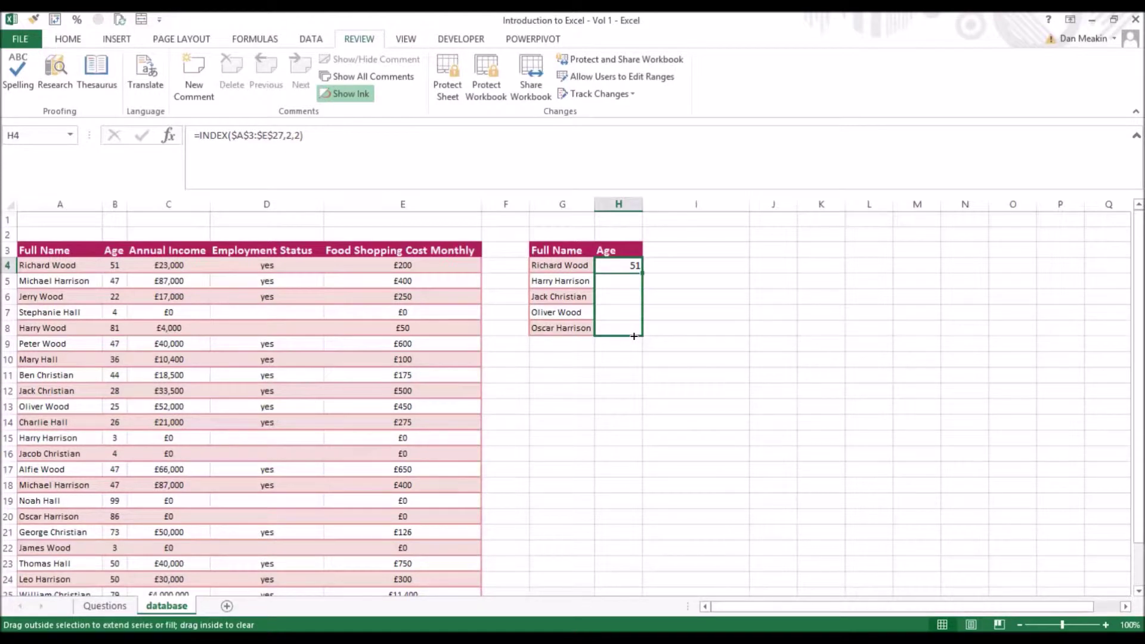
drag(634, 337, 635, 338)
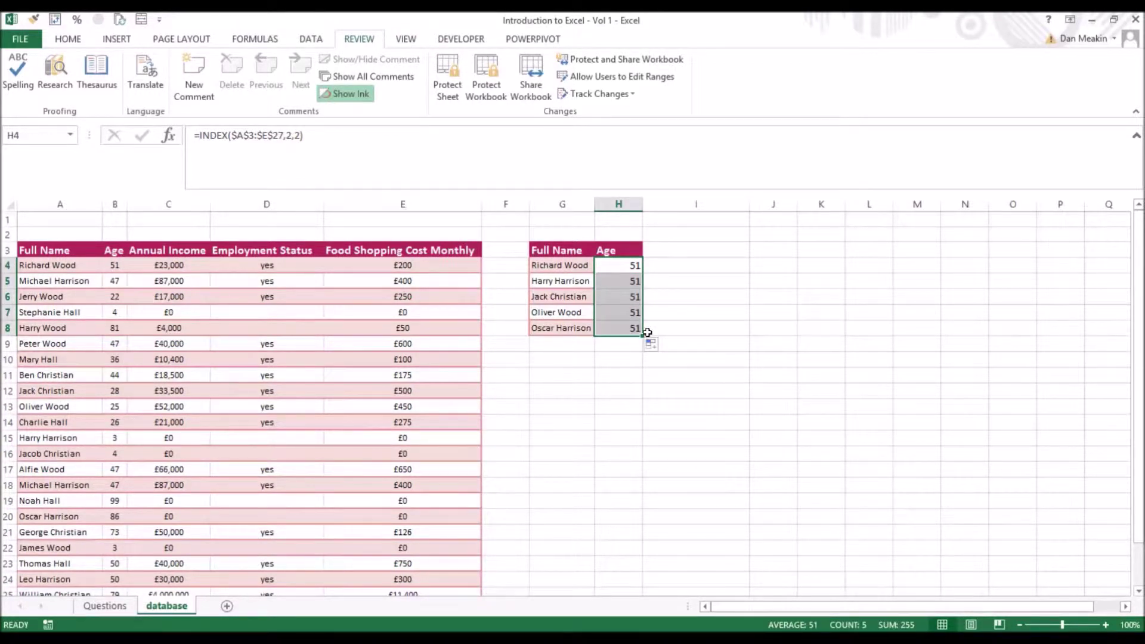
Clear the copied formulas from H5:H8 and reselect H4
drag(635, 287, 642, 329)
key(Delete)
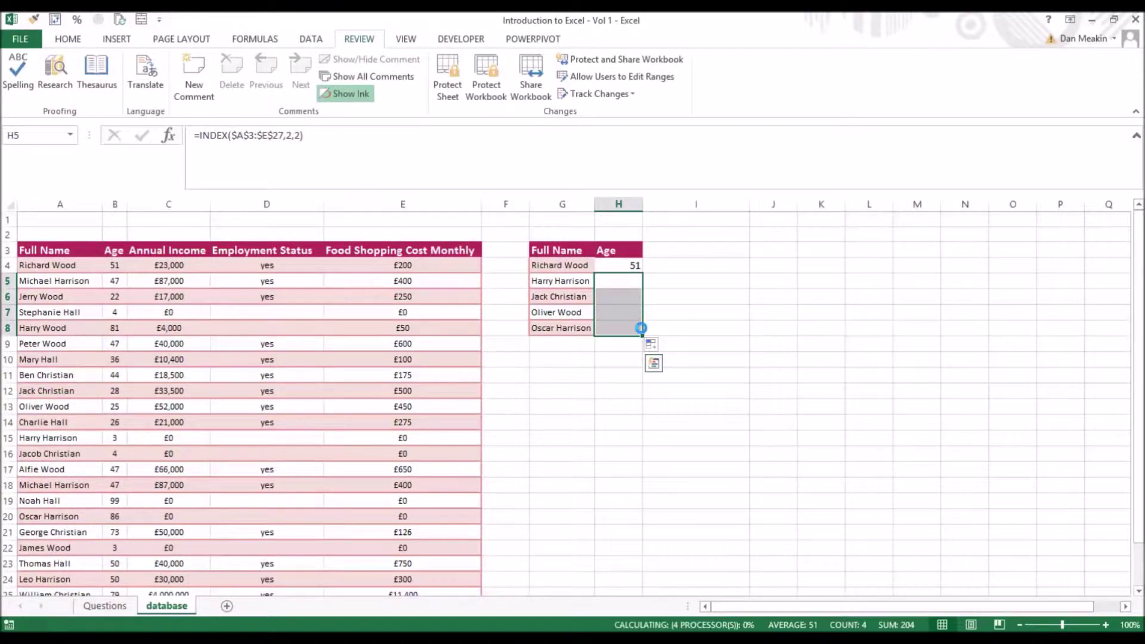
click(625, 265)
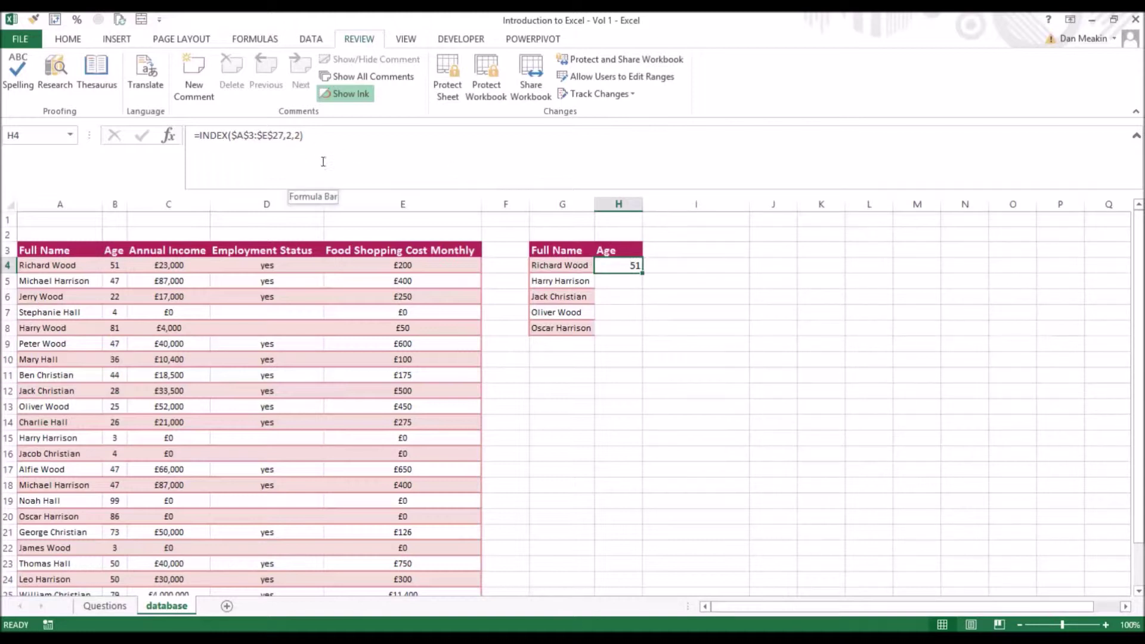
Start a MATCH formula in I4 with the column-locked reference $G4 as the lookup value
click(660, 265)
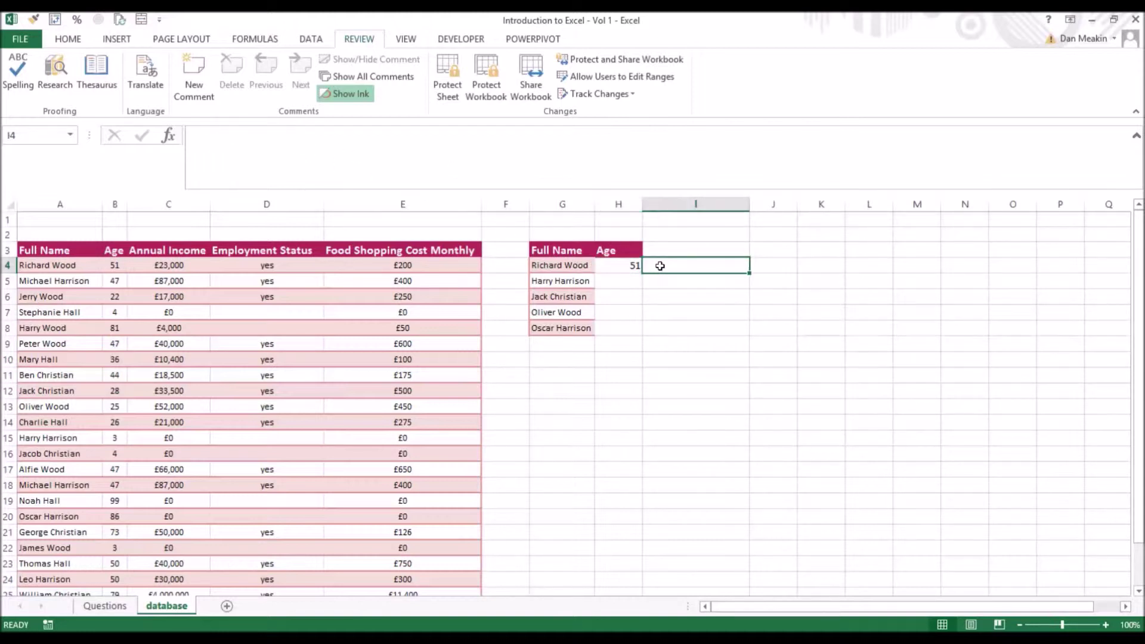
text(=match)
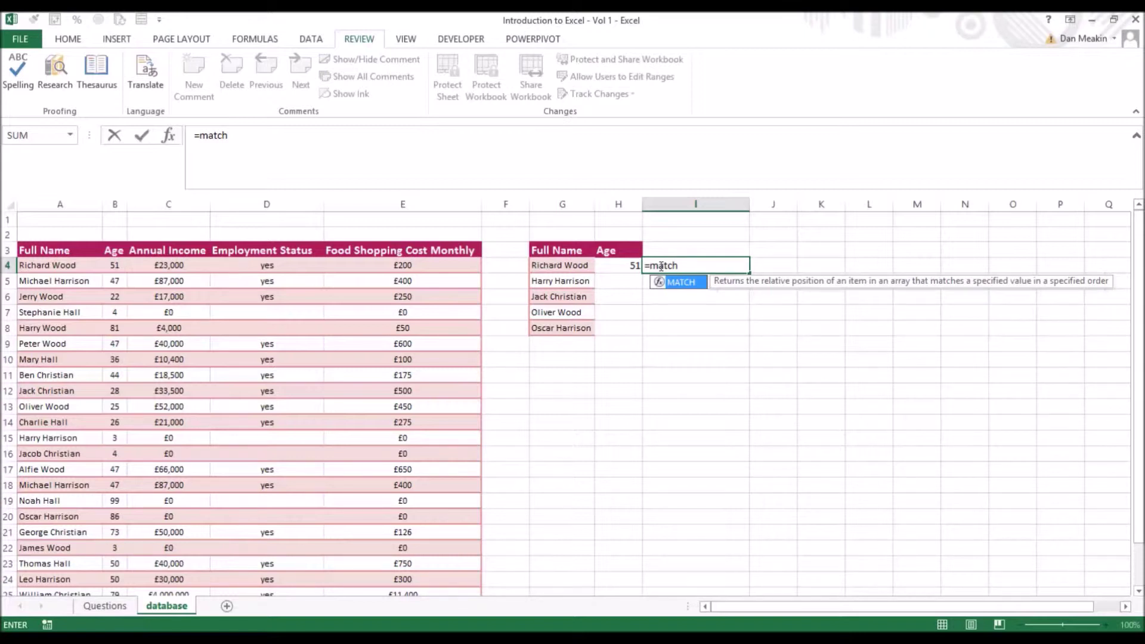
text(()
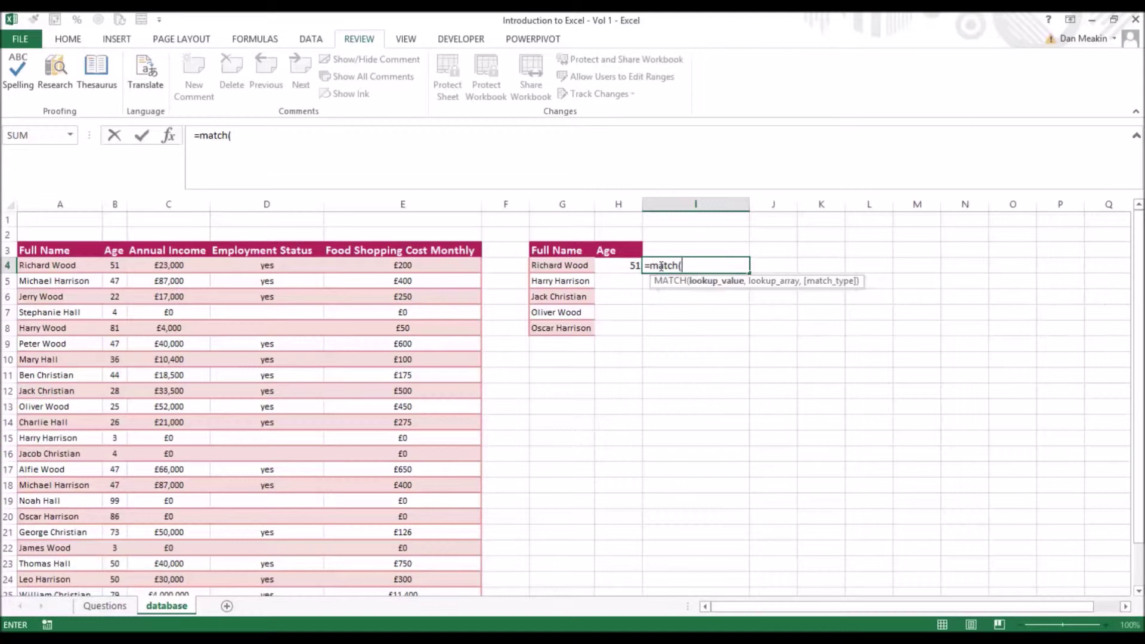
click(580, 264)
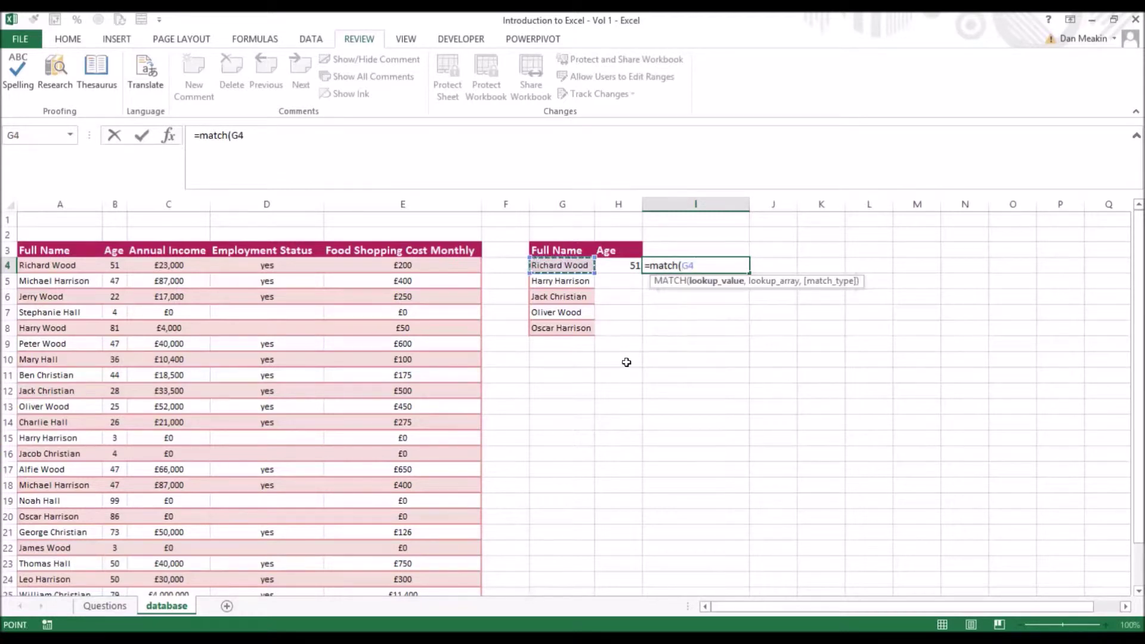
key(F4)
key(F4)
key(F4)
text(,)
Complete the MATCH formula in I4 with the absolute lookup array $A$3:$A$27 and match type 0
drag(48, 251, 64, 564)
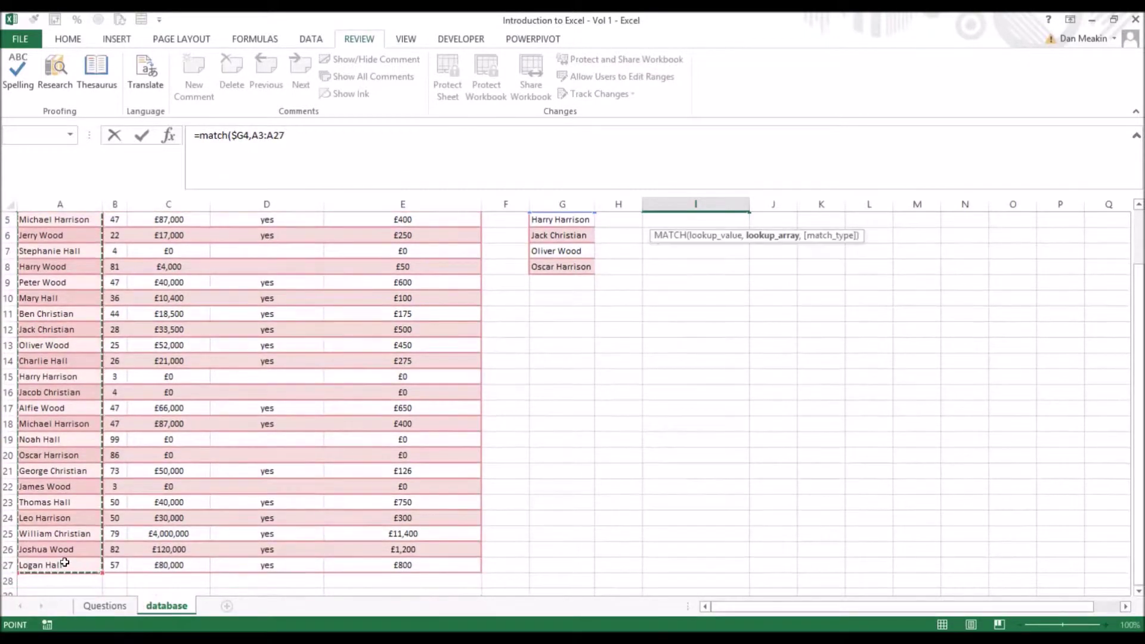
scroll(64, 563, up, 2)
key(F4)
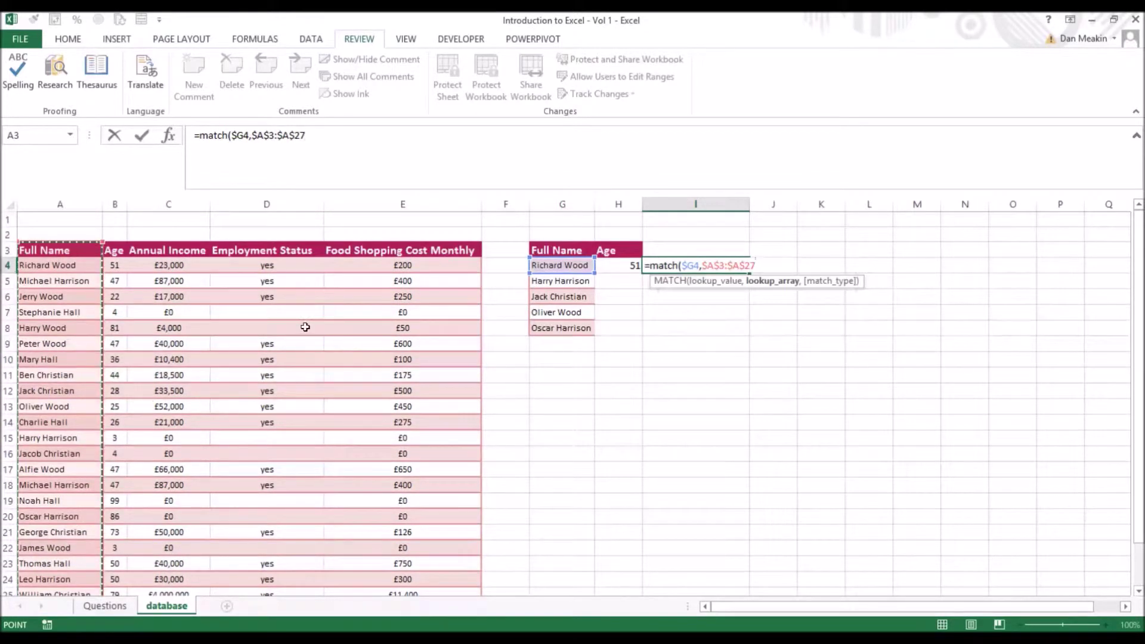
text(,0))
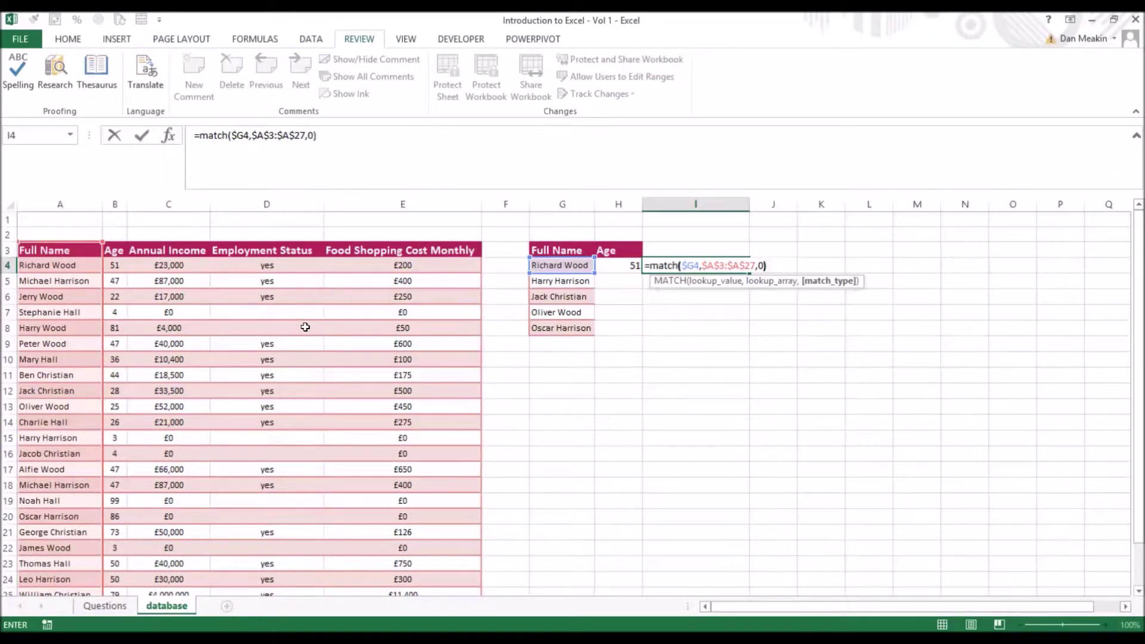
key(Return)
Copy the MATCH expression from I4's formula without its equals sign, leaving the cell unedited
click(697, 265)
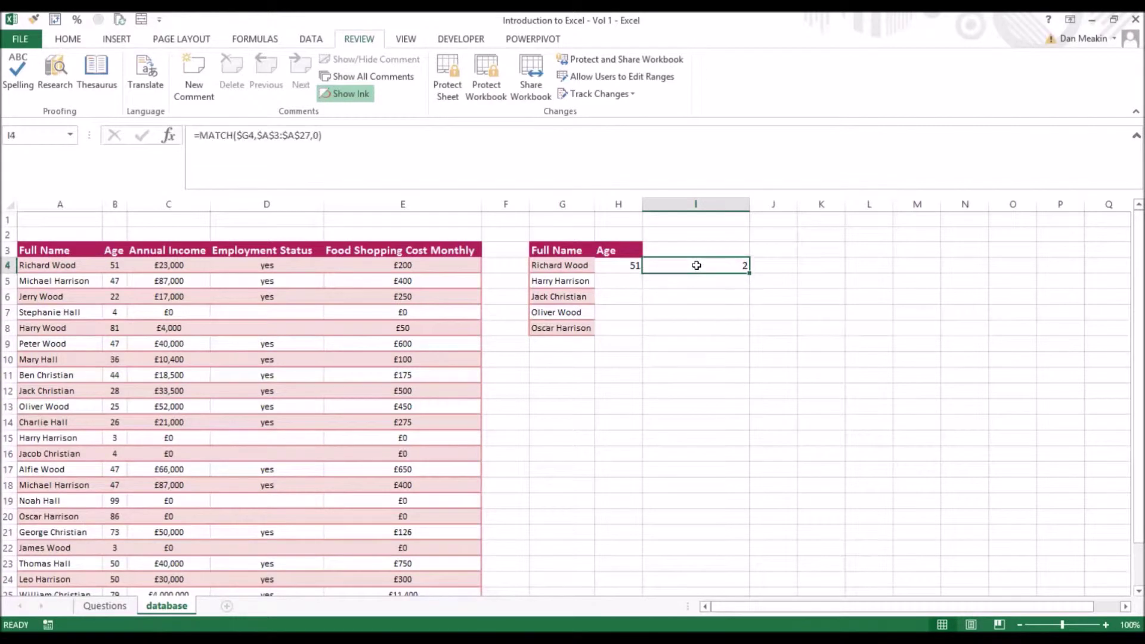
click(364, 136)
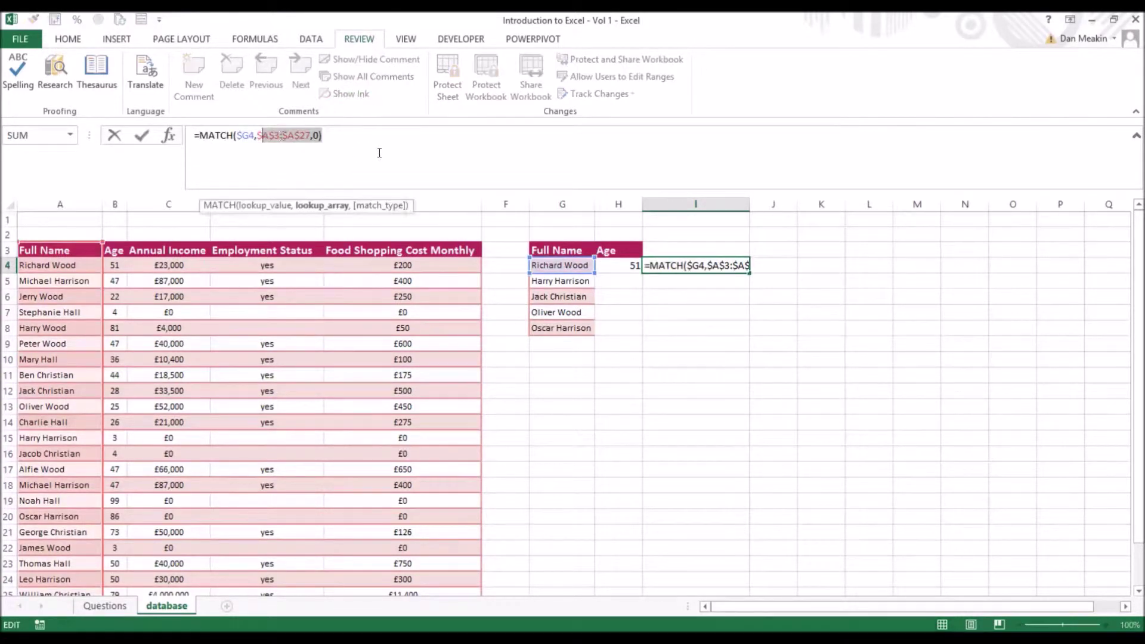
drag(322, 136, 201, 131)
key(ctrl+c)
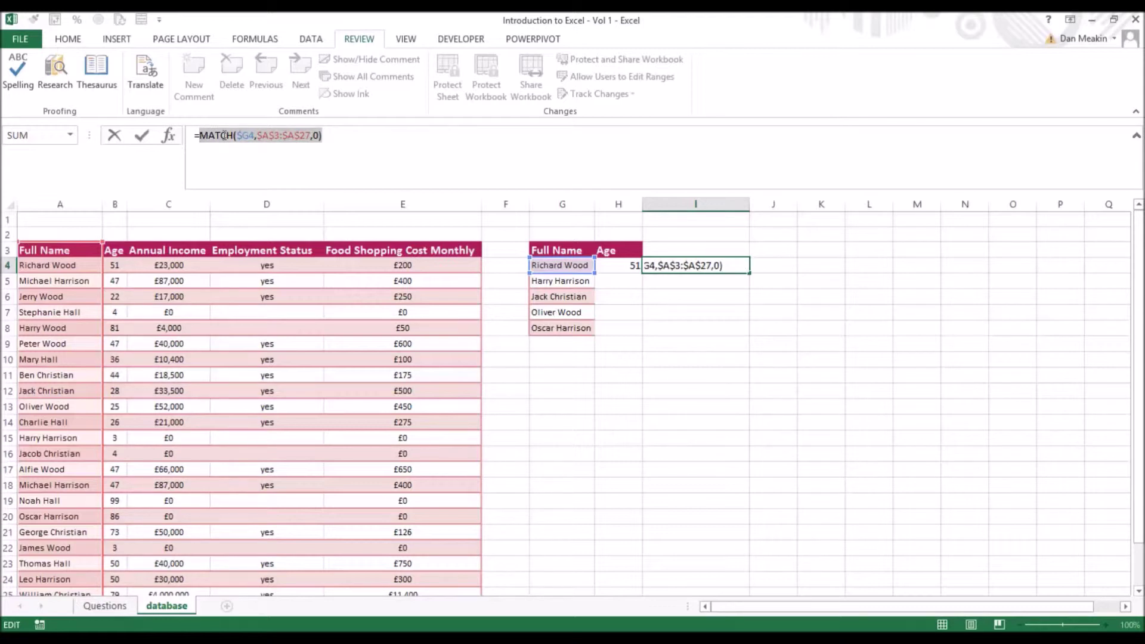
key(Escape)
Replace the row number in H4's INDEX formula with the copied MATCH($G4,$A$3:$A$27,0)
click(617, 264)
click(291, 139)
double_click(290, 136)
key(ctrl+v)
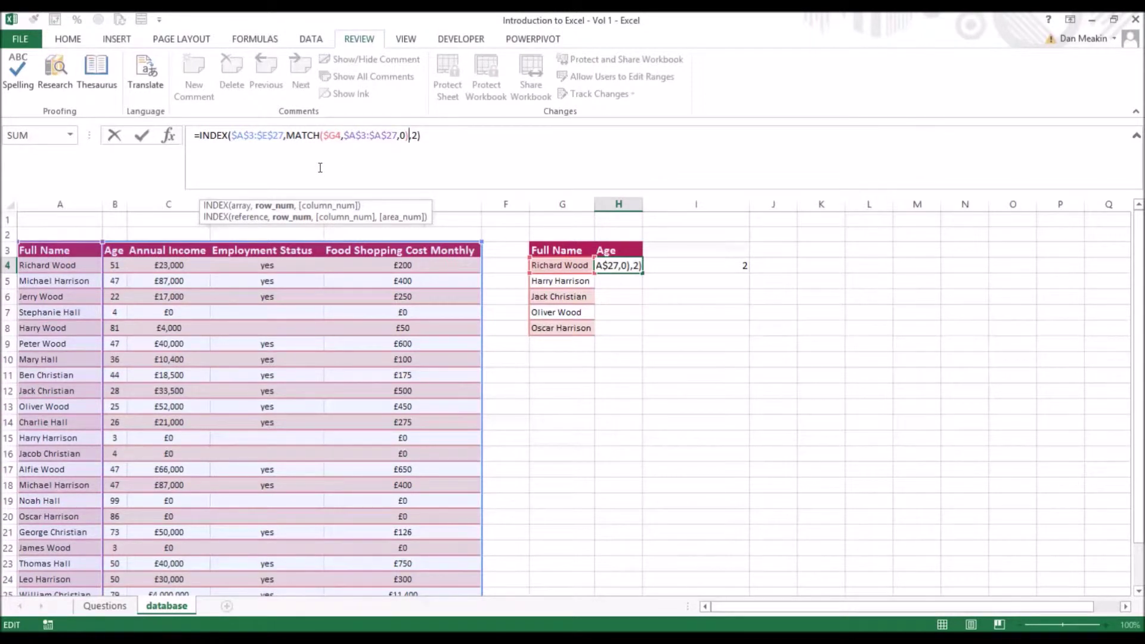
key(Return)
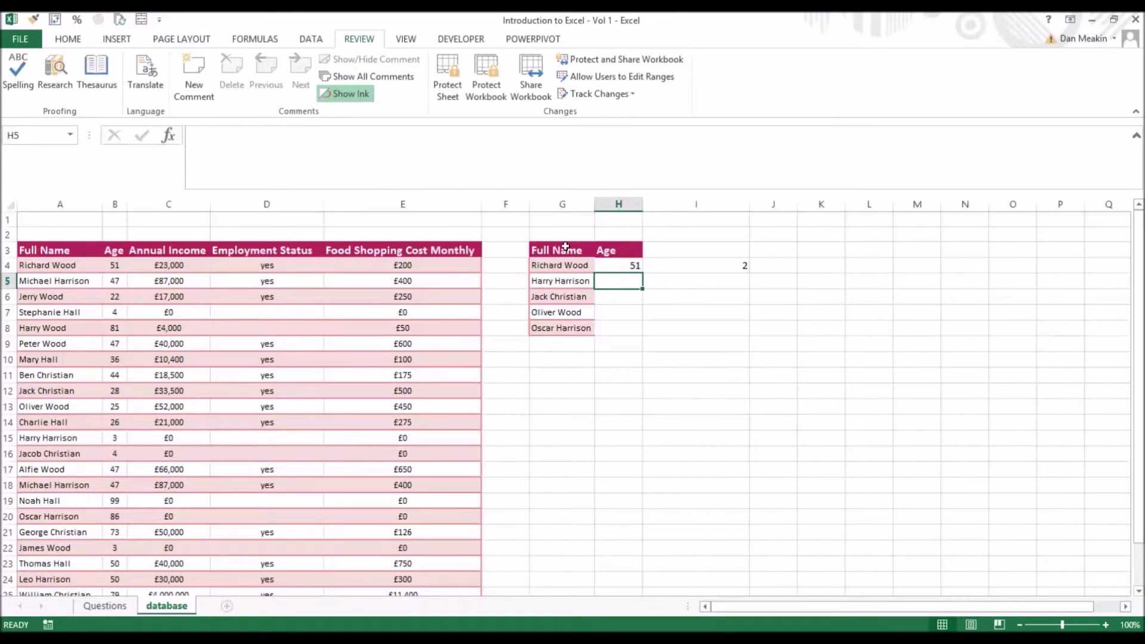
Review the combined INDEX and MATCH formula in H4 and fill it down to H8
click(634, 263)
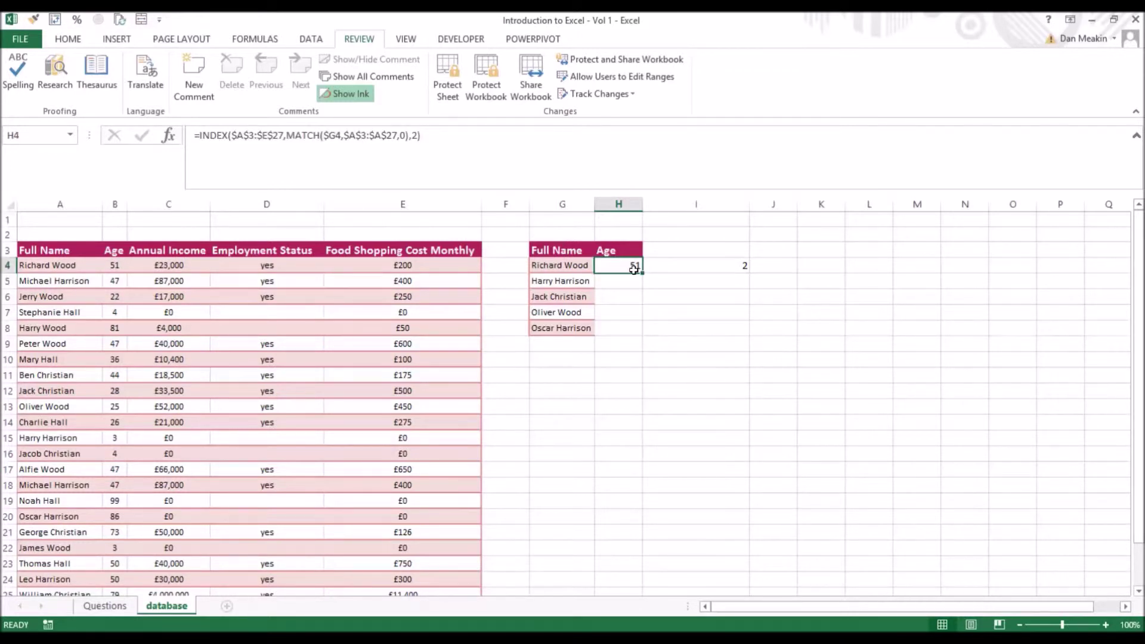
click(319, 145)
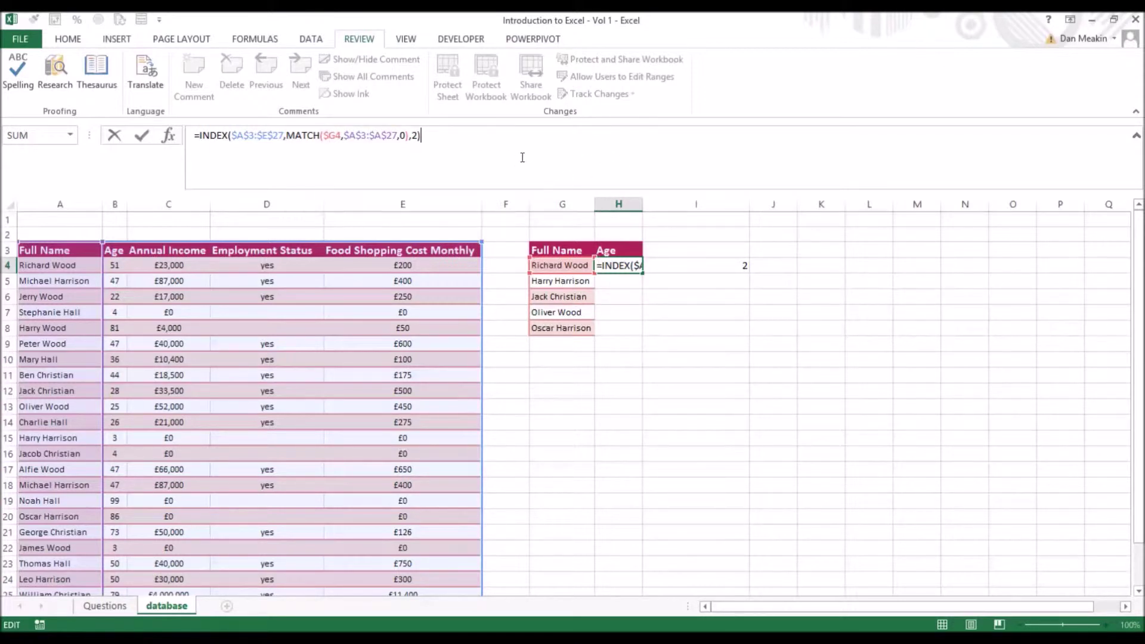
key(Return)
click(642, 271)
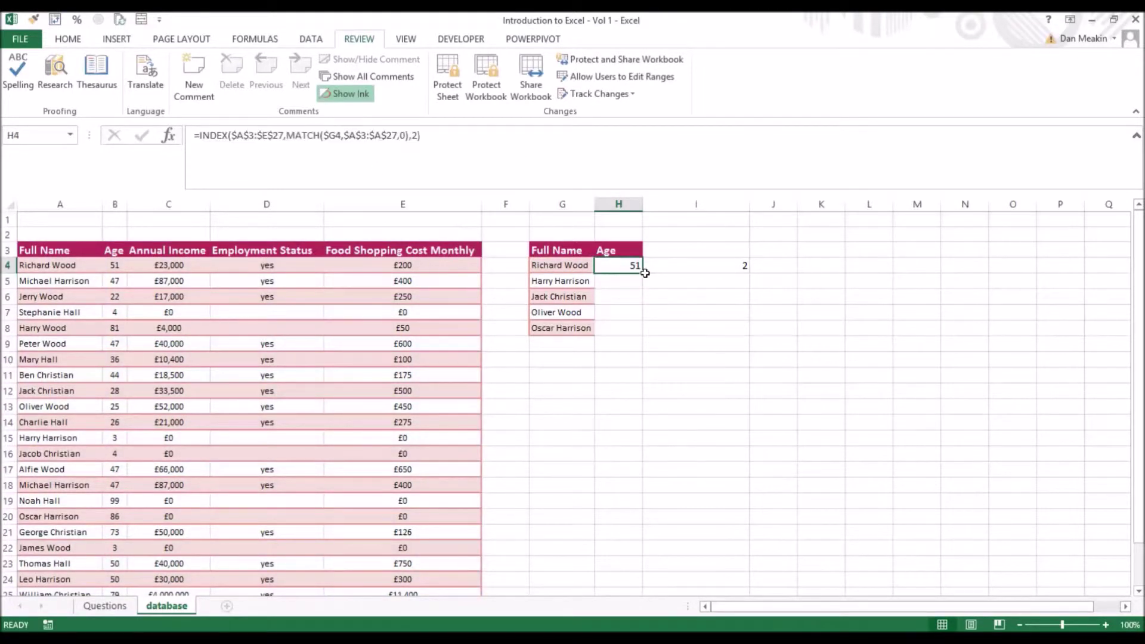
drag(644, 273, 645, 336)
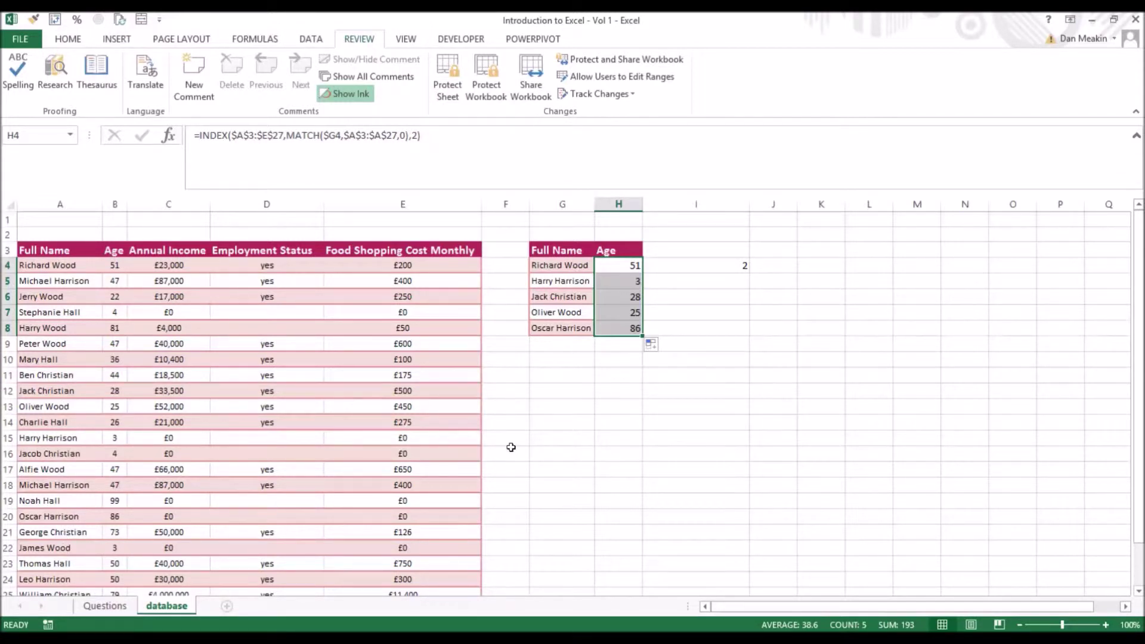
Copy the full name in A23 over the name in G8 and check the age formula in H8
click(66, 566)
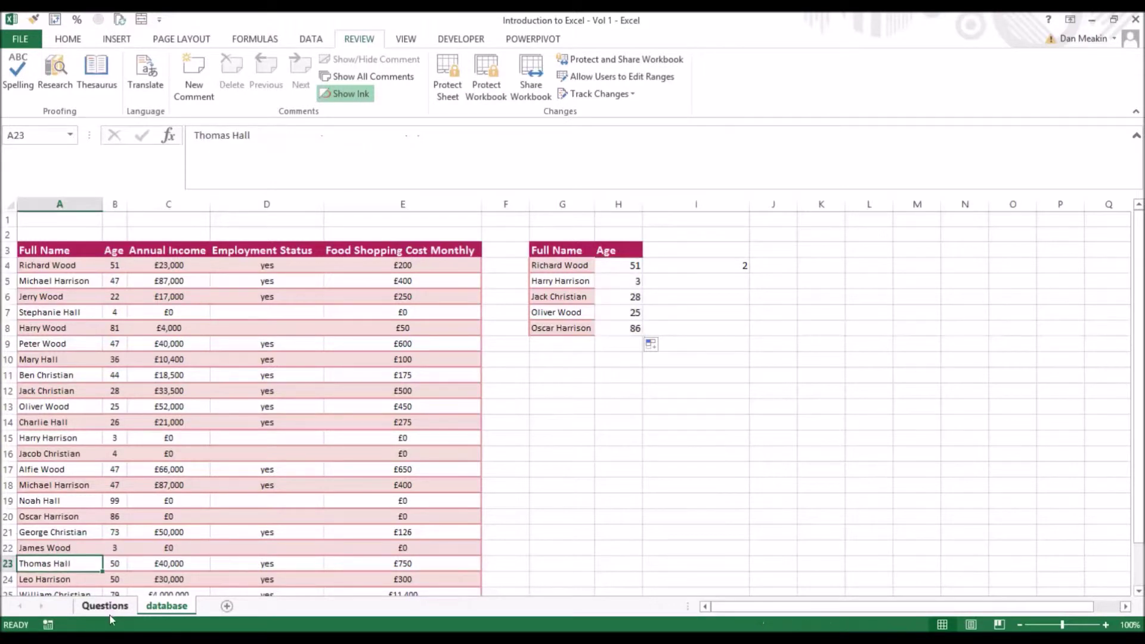
key(ctrl+c)
click(558, 329)
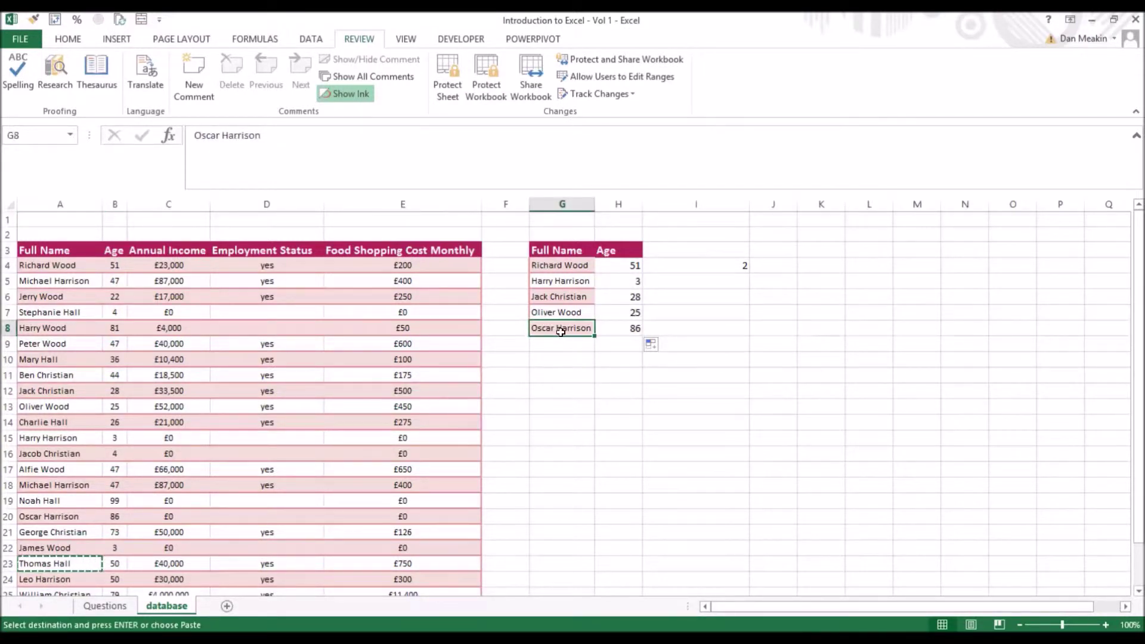
key(ctrl+v)
click(630, 330)
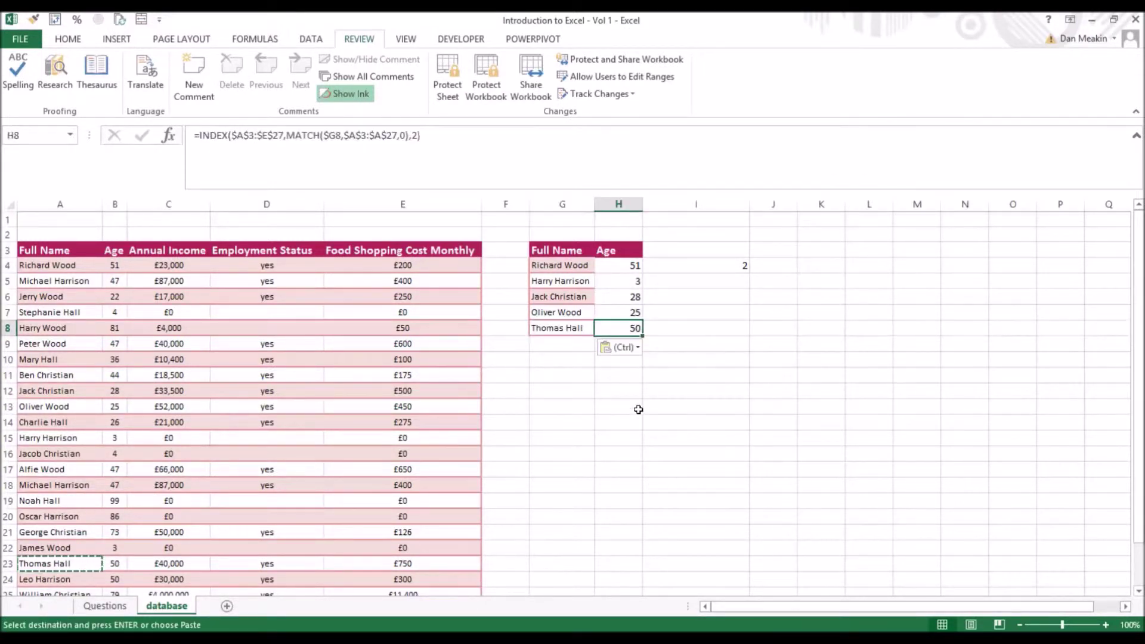
Cancel the copy selection and clear the helper MATCH formula from I4
click(723, 268)
key(Escape)
key(Delete)
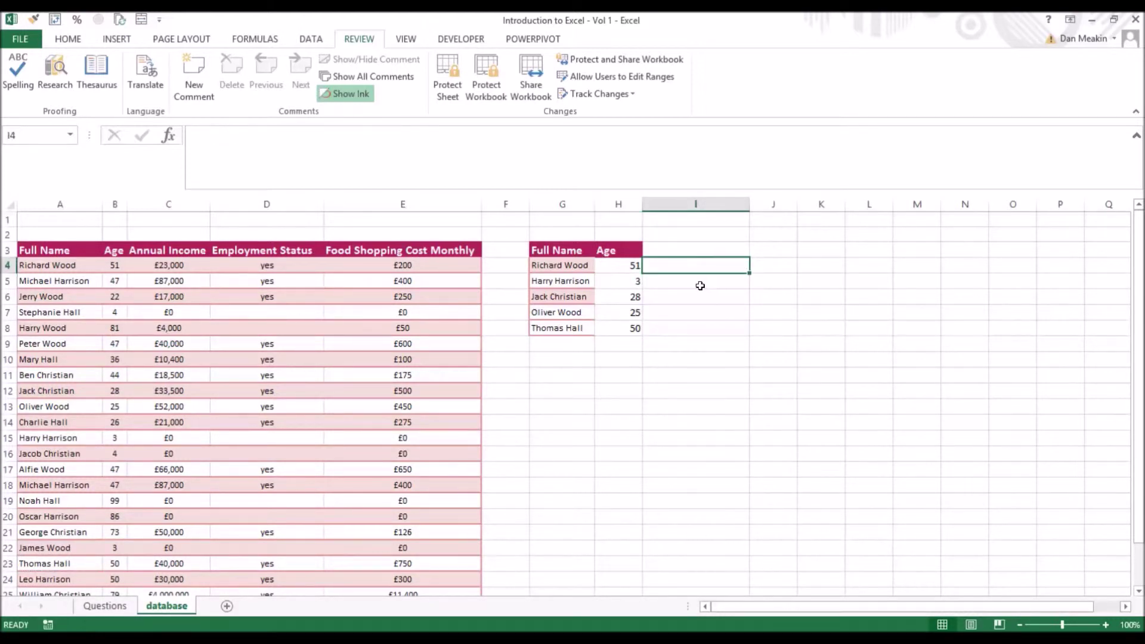
click(677, 254)
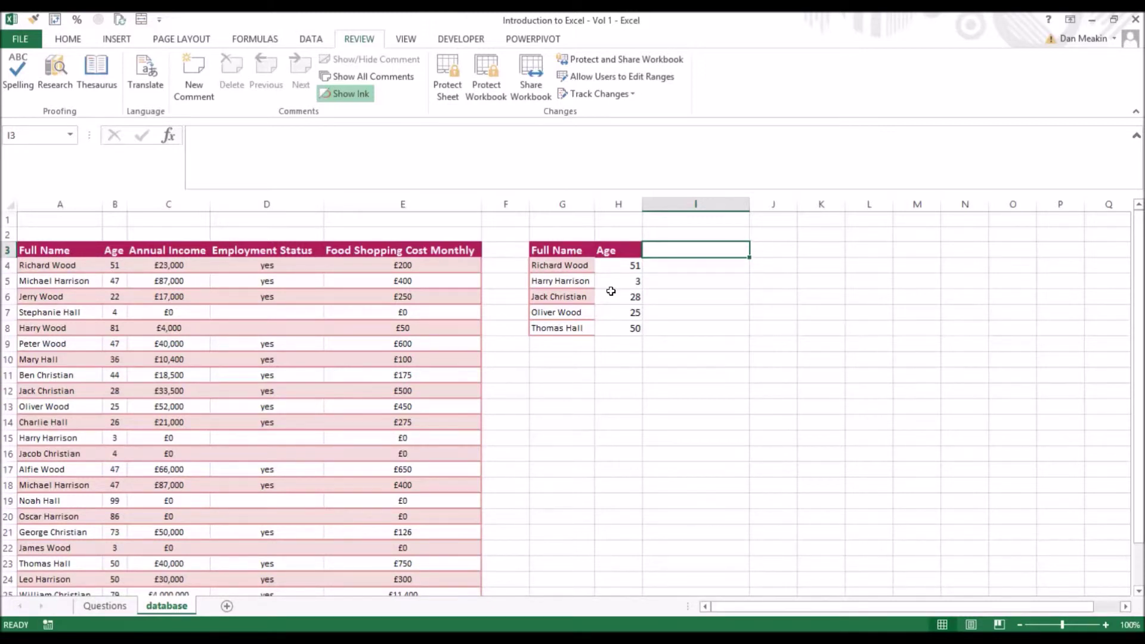
Review the MATCH row argument and the fixed column number in H4's INDEX formula, leaving the formula as it is
click(610, 264)
click(297, 138)
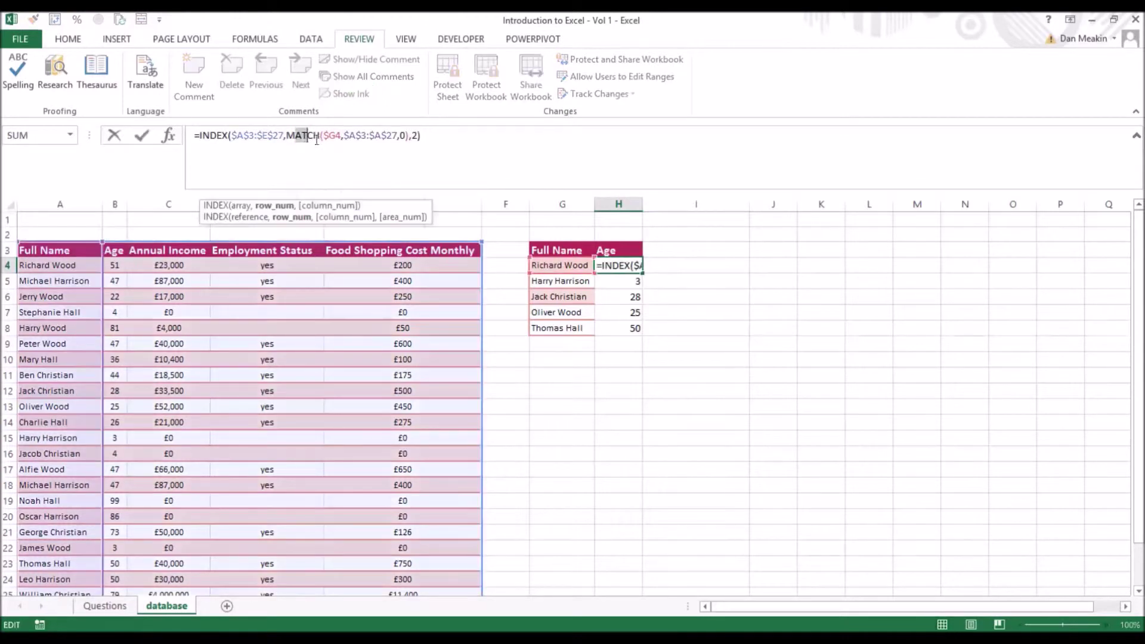
click(426, 135)
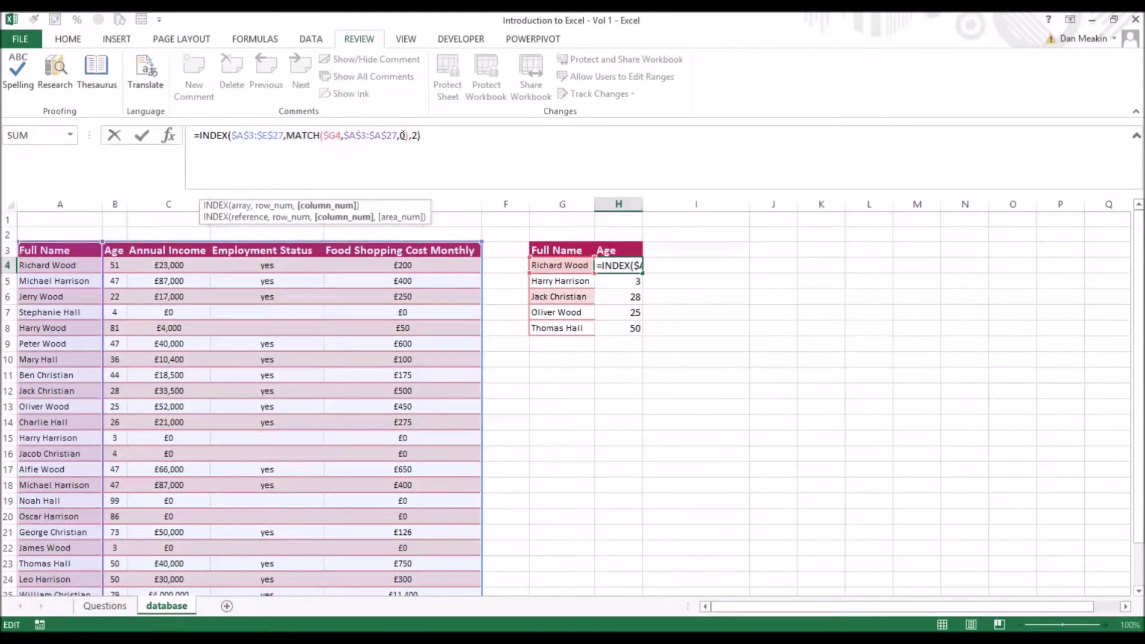
click(513, 159)
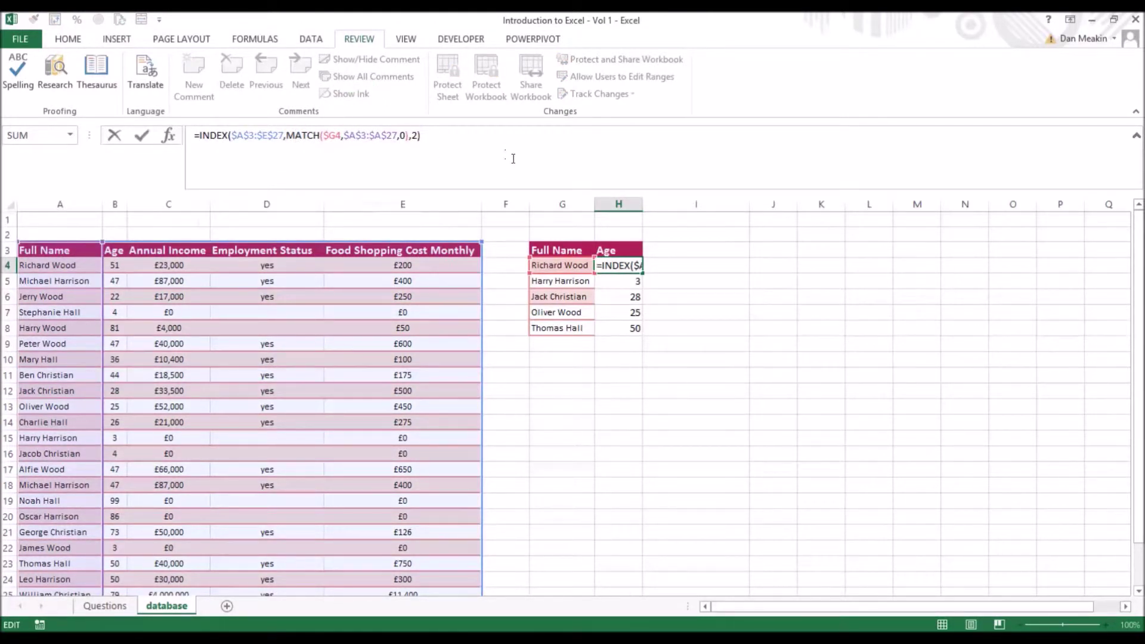
key(Return)
key(Up)
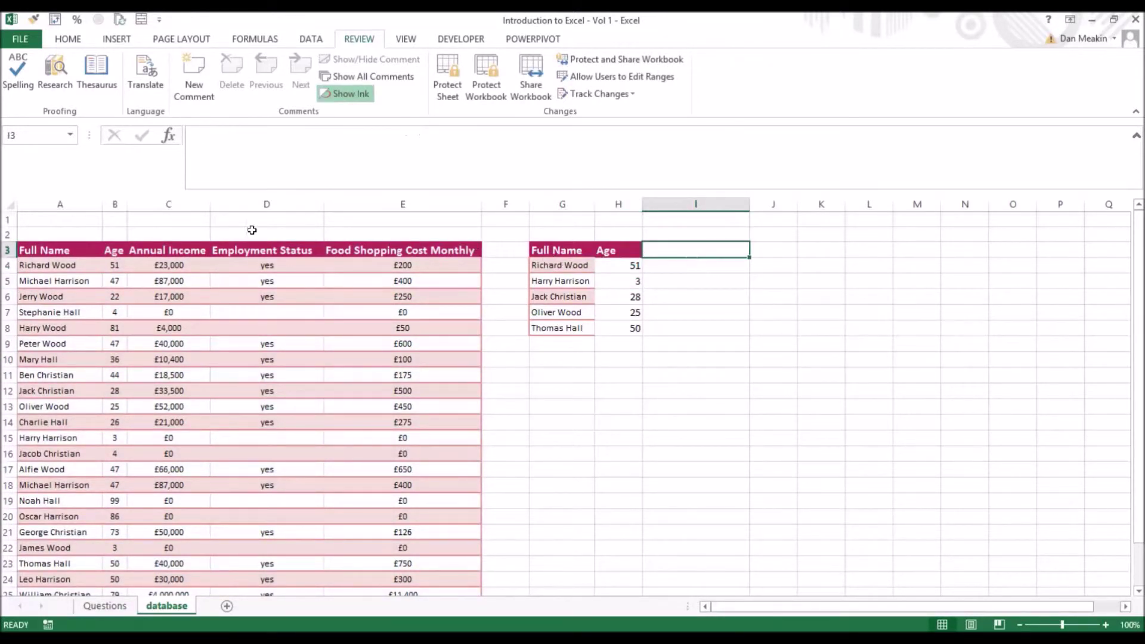
Copy the Employment Status header from D3 into I3 beside the Age header of the lookup table
click(263, 250)
key(ctrl+c)
click(705, 248)
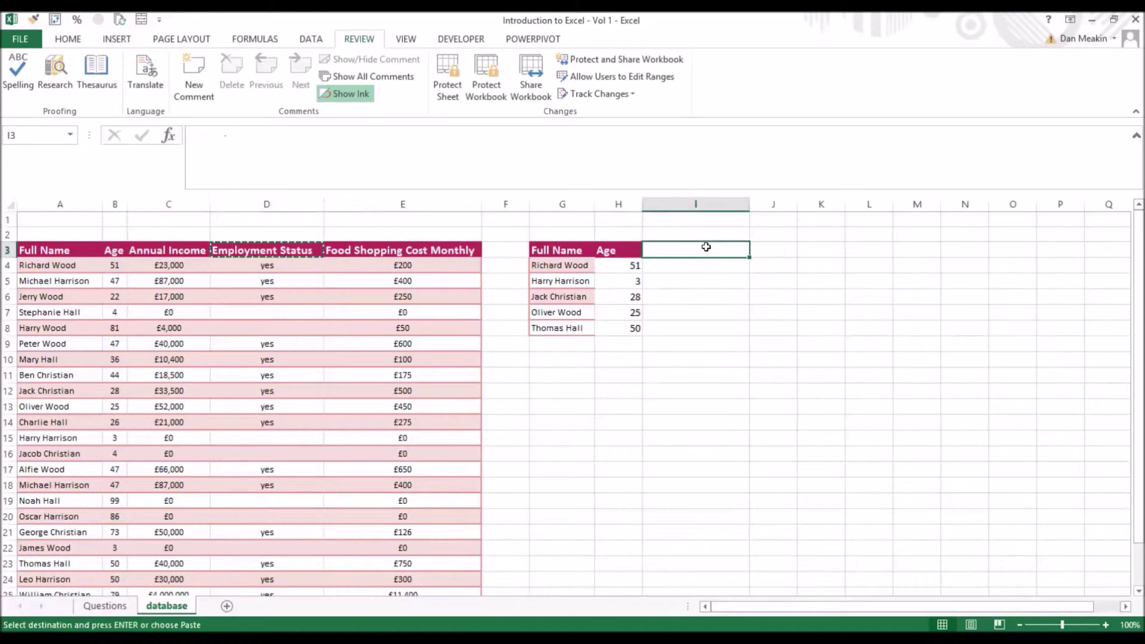
key(ctrl+v)
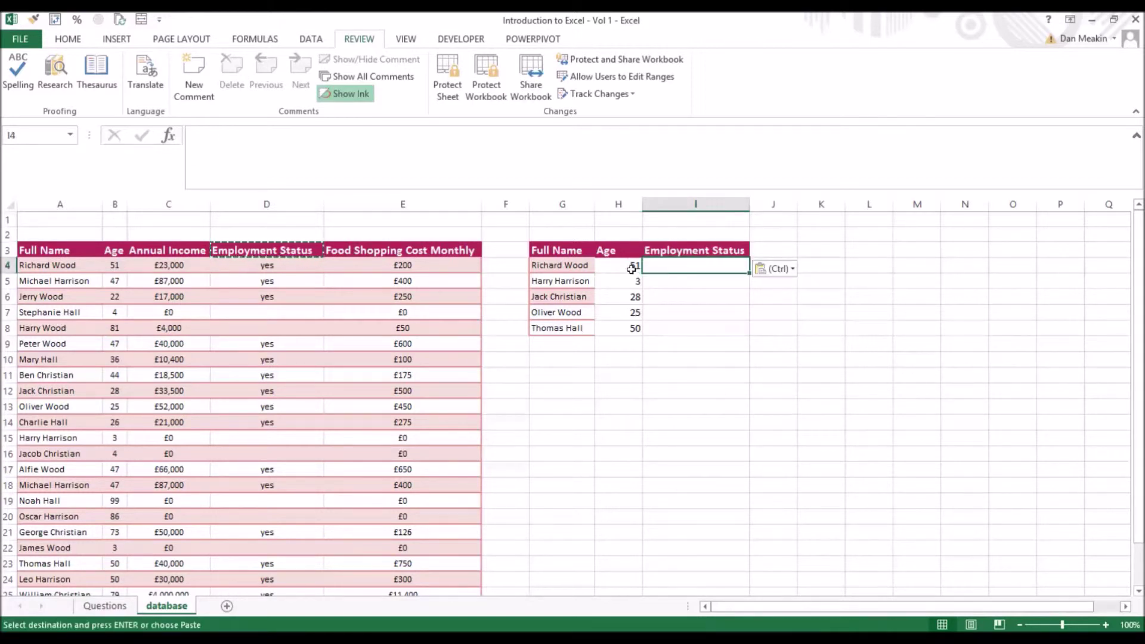
Replace the column number in H4's INDEX formula with MATCH(H$3,$A$3:$E$3,0)
click(632, 268)
click(418, 136)
key(BackSpace)
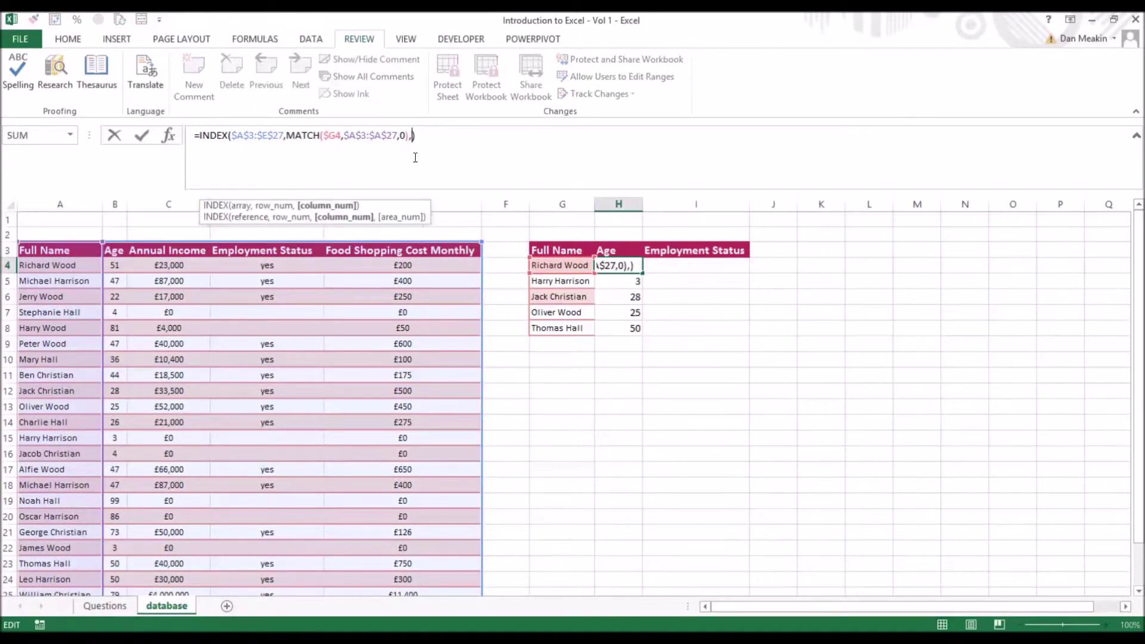
text(match()
click(624, 254)
key(F4)
key(F4)
text(,)
drag(47, 250, 438, 256)
key(F4)
text(,0)
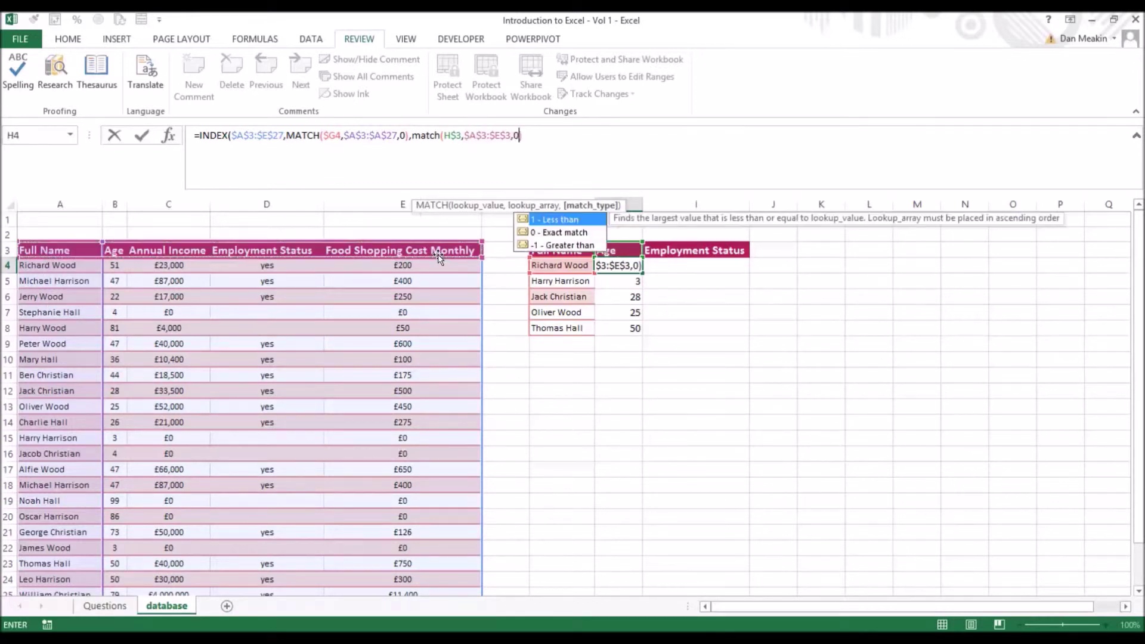
text())
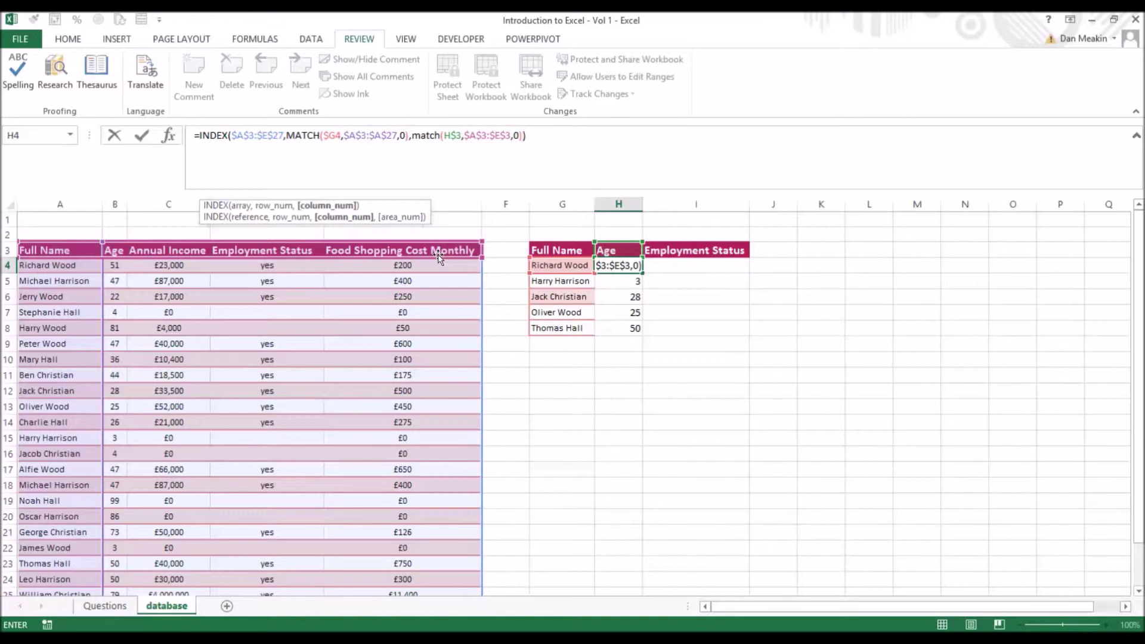
key(Return)
Fill the two-way INDEX and MATCH formula from H4 down to H8 and across into I4:I8
key(Up)
key(ctrl+shift+Down)
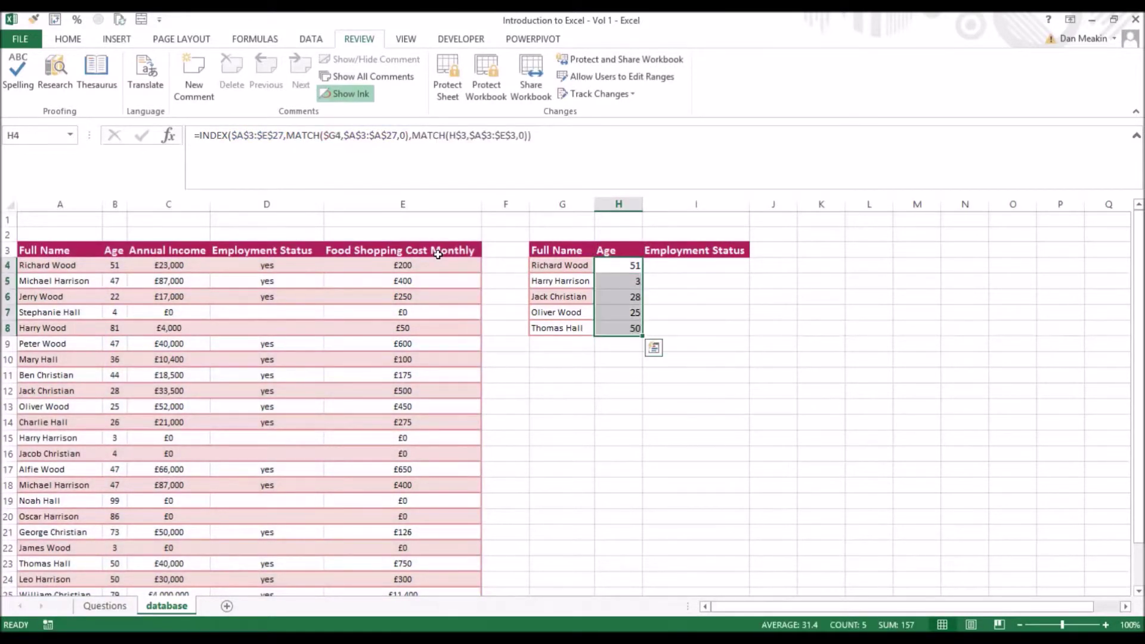
click(653, 348)
click(637, 266)
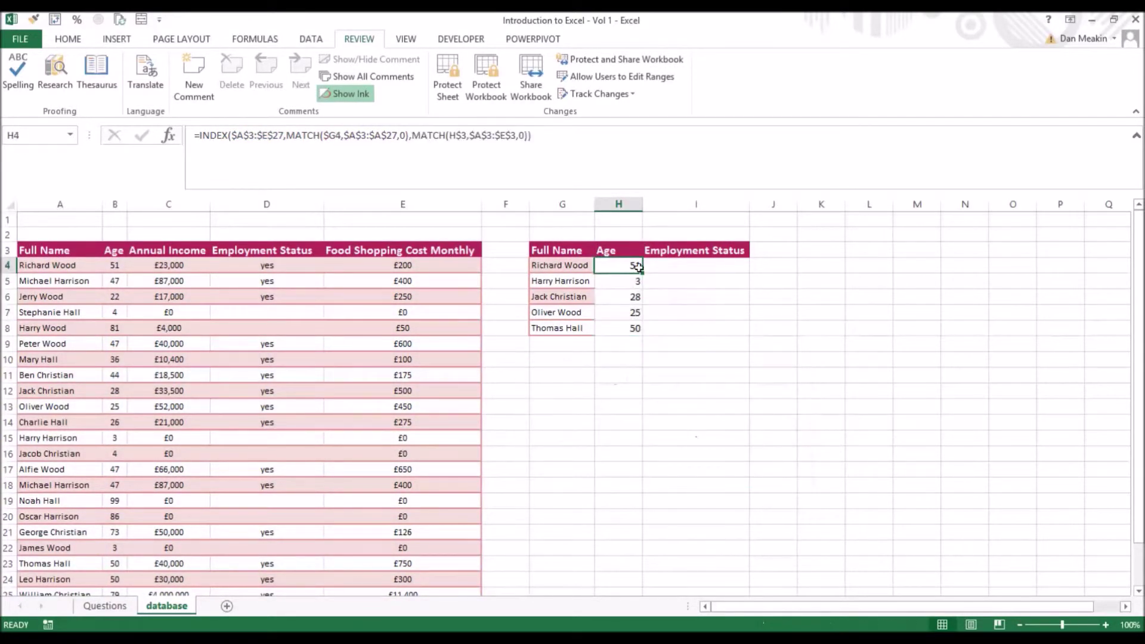
drag(644, 271, 638, 327)
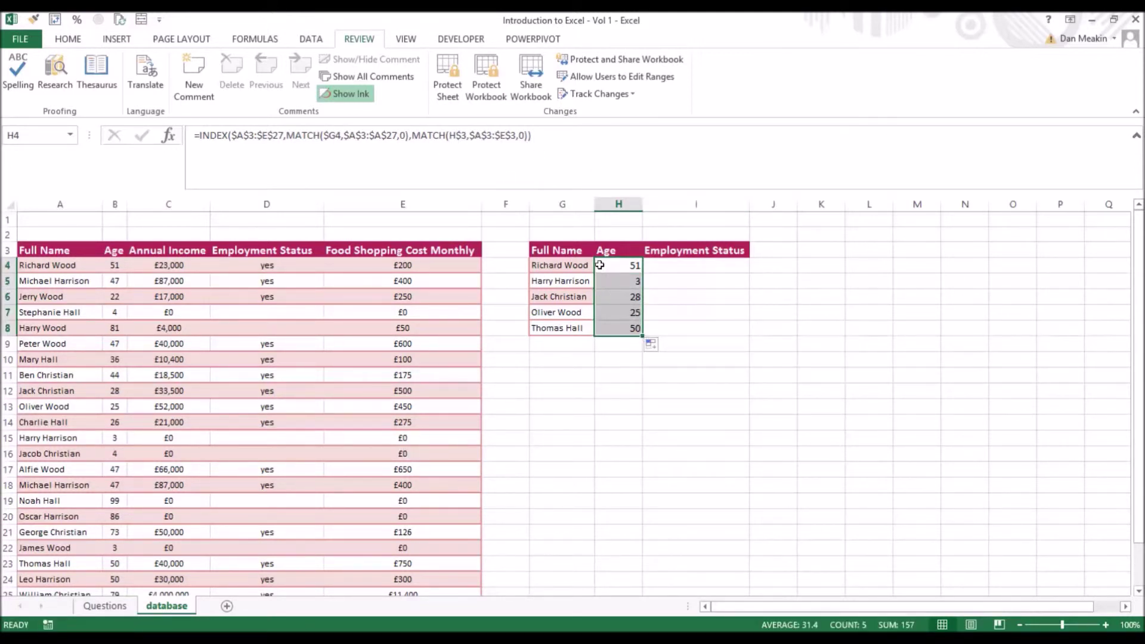
drag(644, 336, 724, 331)
click(718, 299)
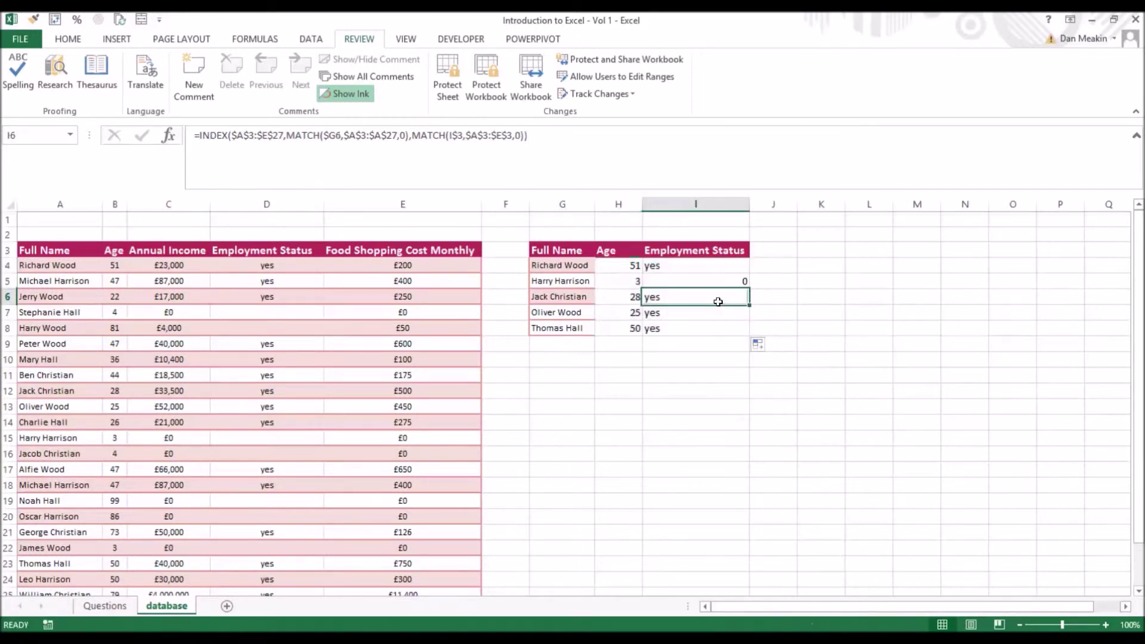
Change the header in I3 to Annual Income
click(659, 254)
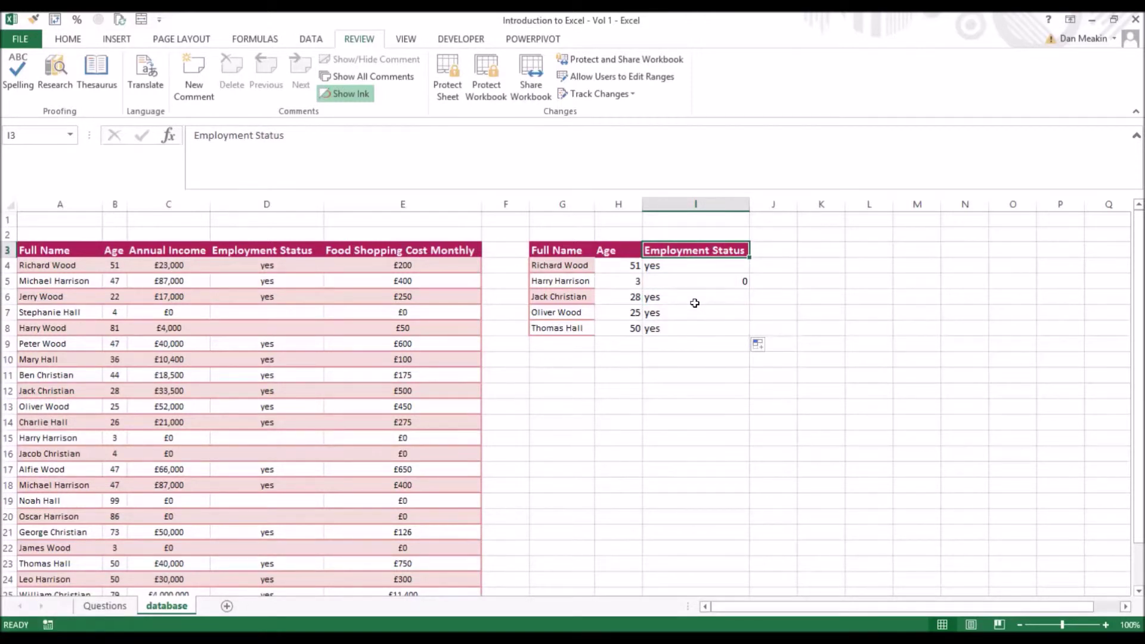
text(Annual )
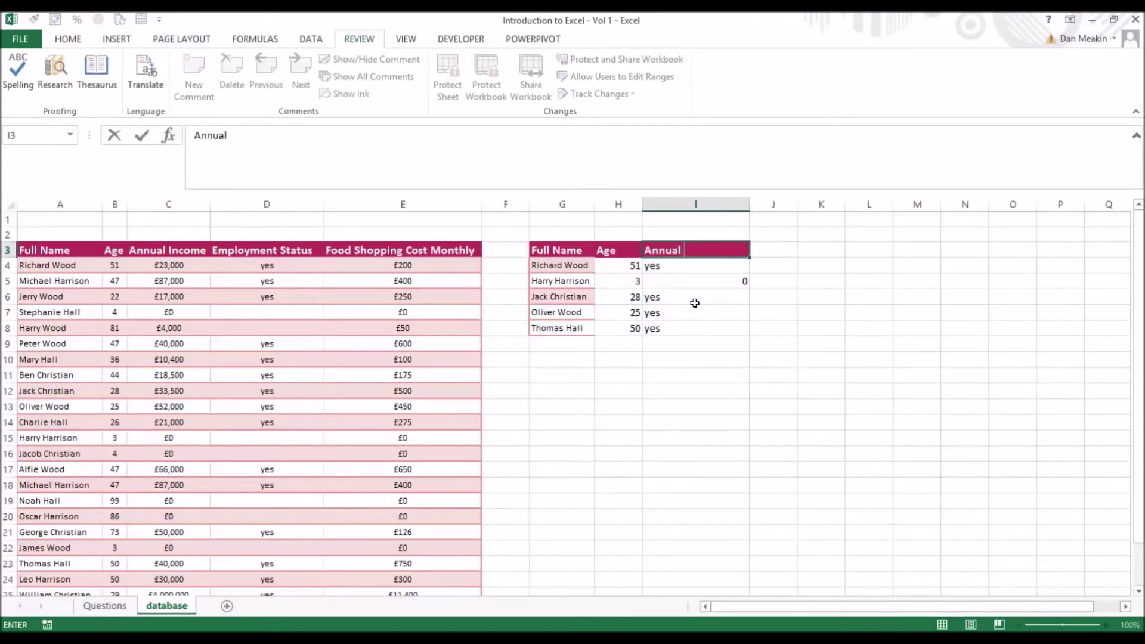
text(Income)
key(Return)
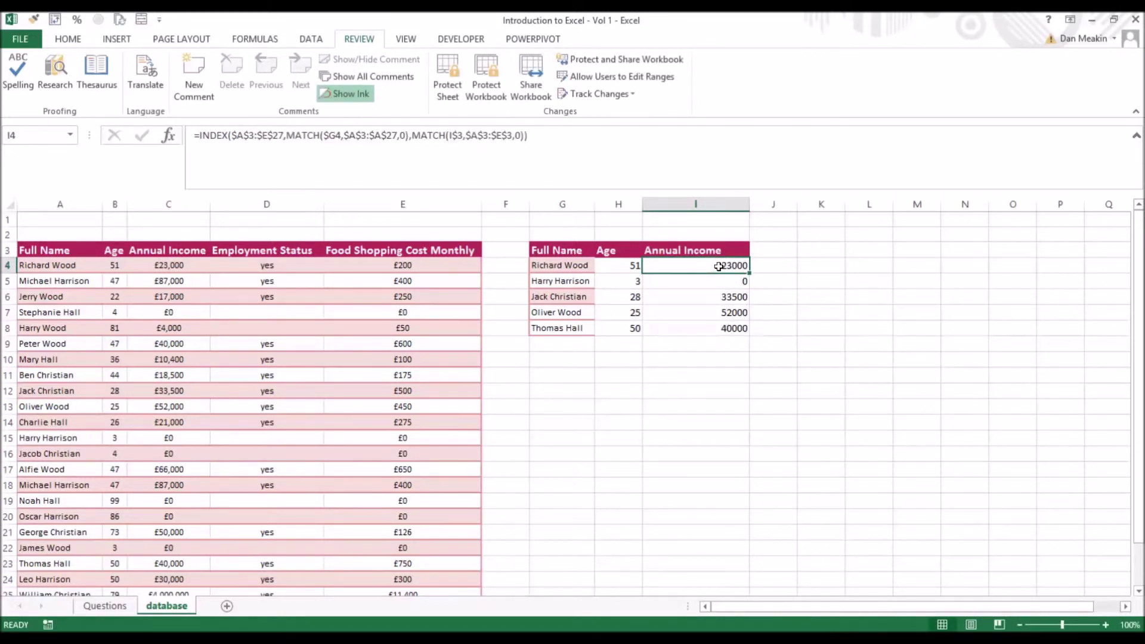
Copy the Food Shopping Cost Monthly header from E3 into J3 as a further lookup column
click(772, 254)
click(438, 249)
key(ctrl+c)
click(775, 250)
key(ctrl+v)
Fill the lookup formulas from column I across into J4:J8 and autofit the width of column J
drag(736, 266, 817, 281)
double_click(798, 204)
click(812, 282)
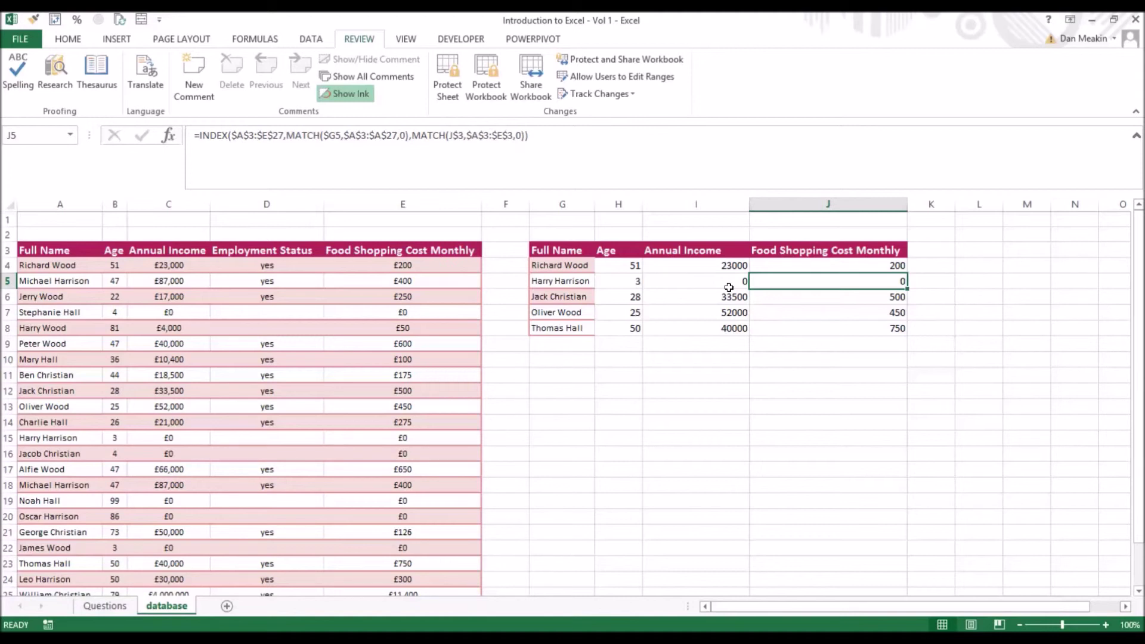
Review the row and column MATCH arguments of the INDEX formula in J4 without changing it
click(786, 265)
click(620, 158)
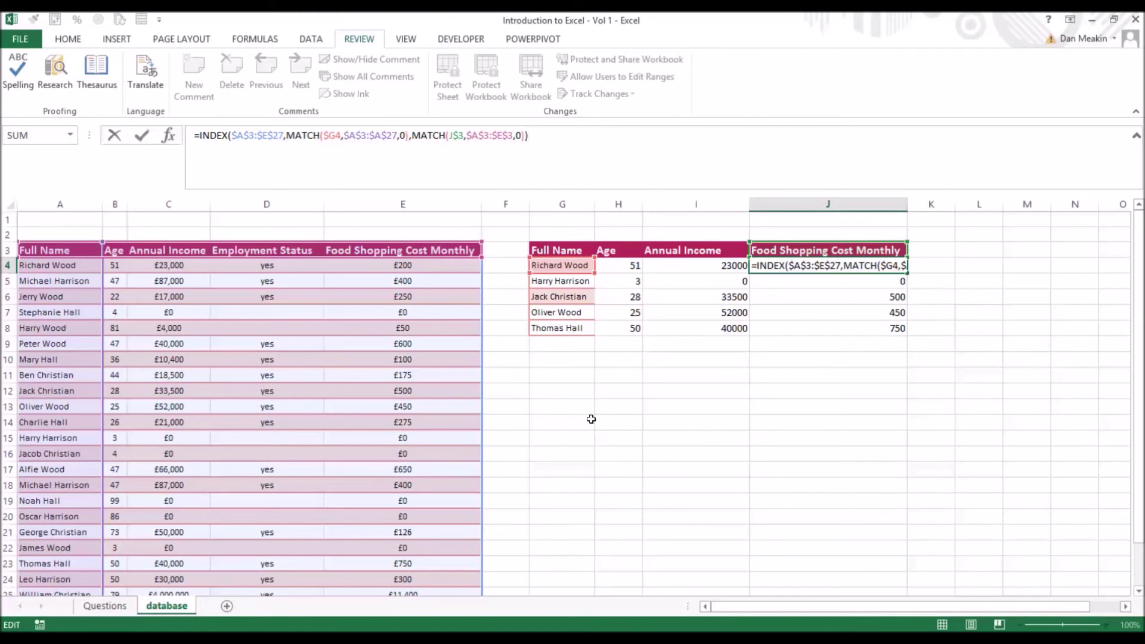
key(Return)
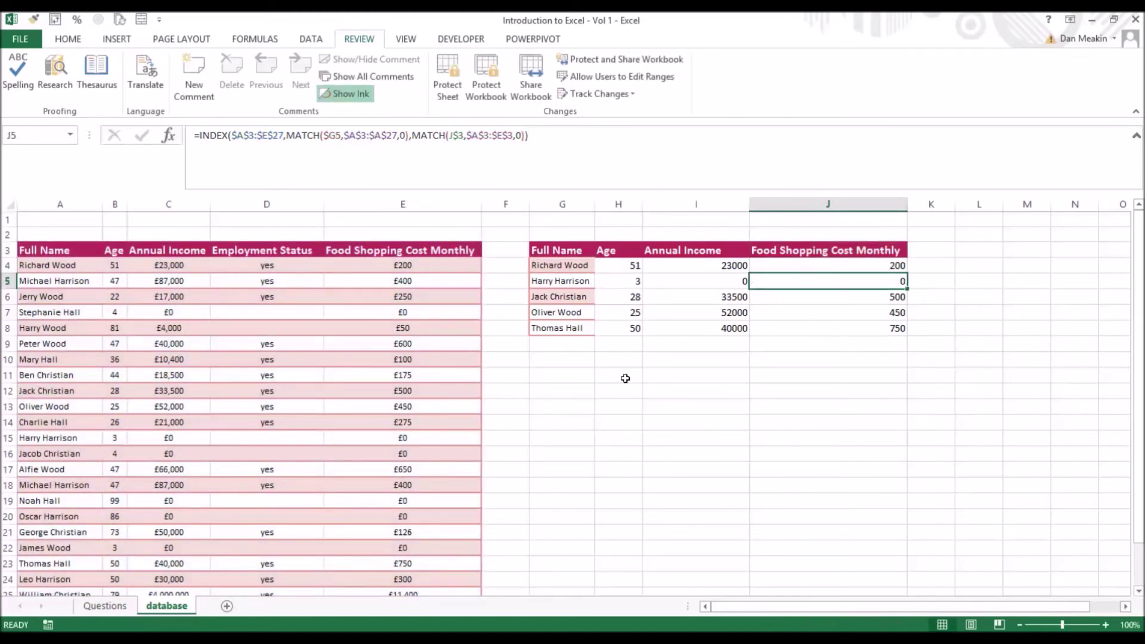